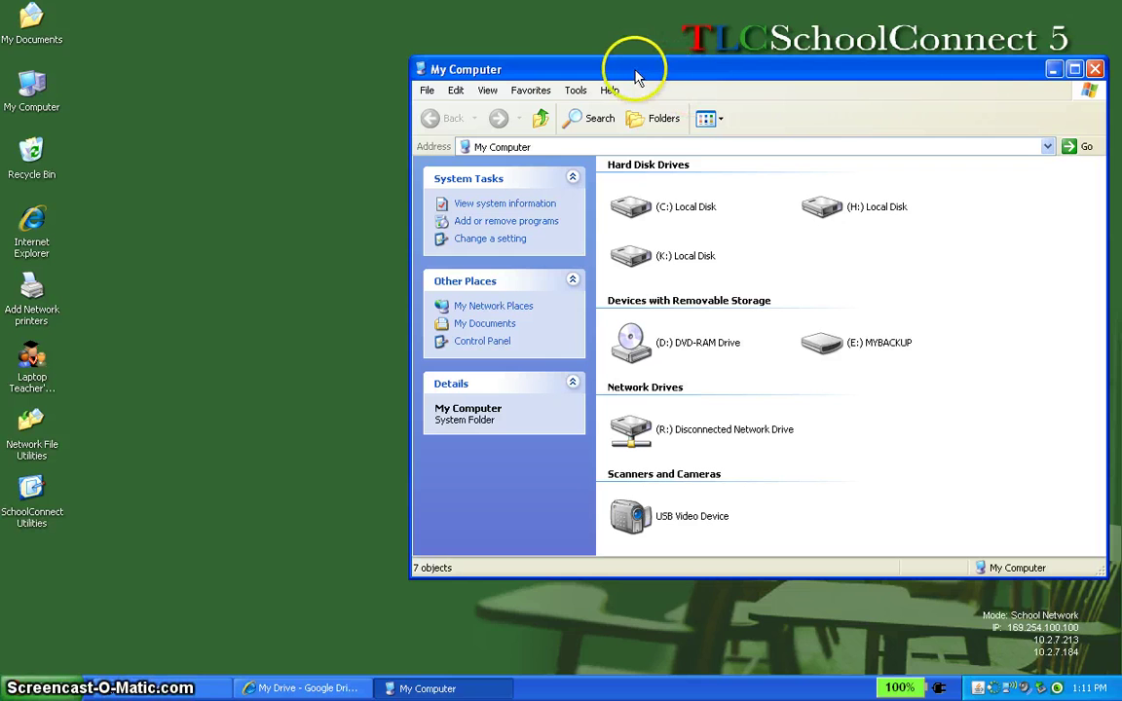
Review the drives listed in My Computer and open the (K:) Local Disk to examine its contents.
{"action": "left_click_drag", "start_coordinate": [613, 68], "coordinate": [595, 69]}
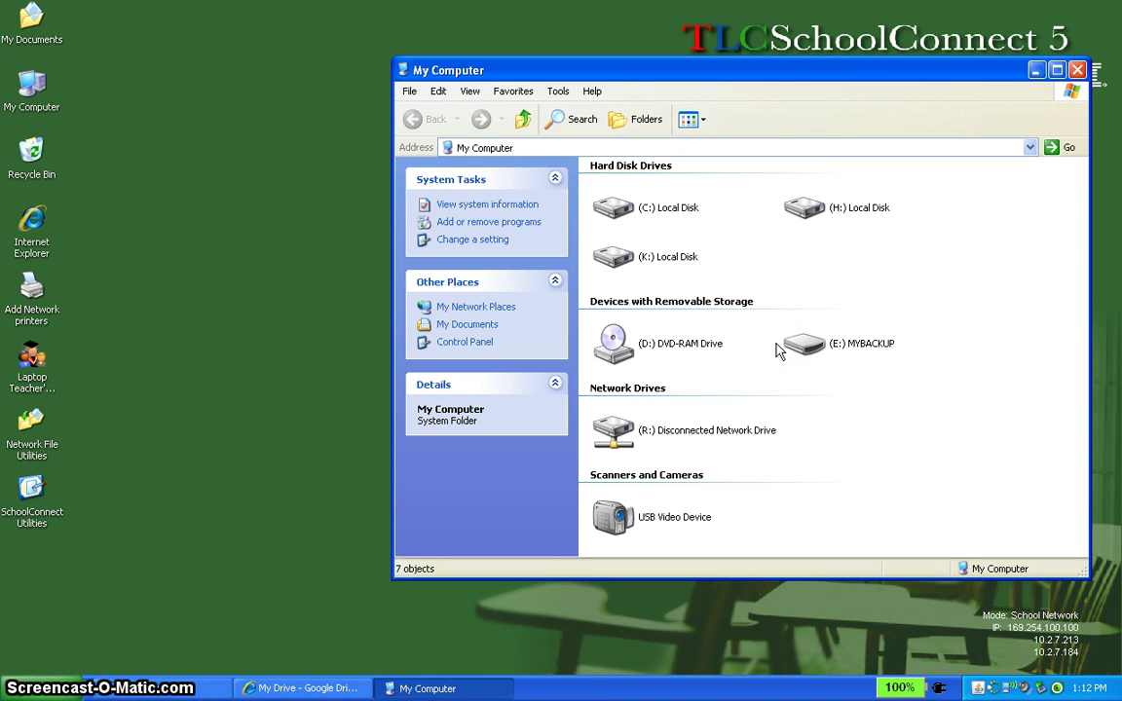
{"action": "mouse_move", "coordinate": [623, 208]}
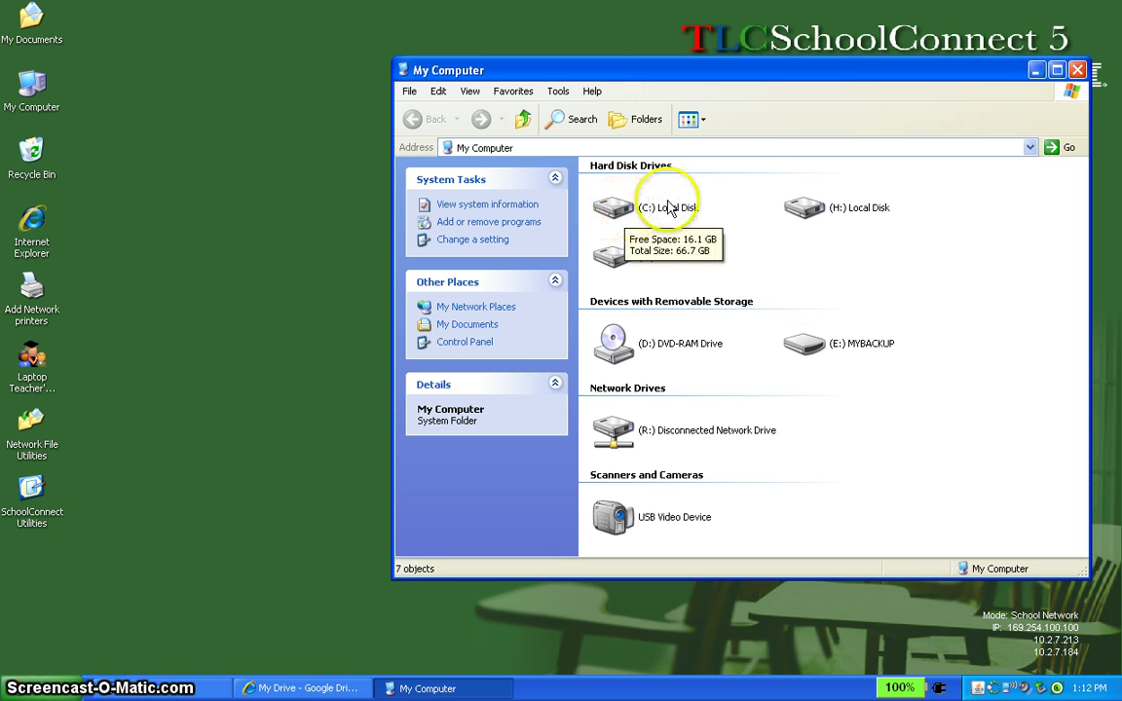
{"action": "mouse_move", "coordinate": [621, 255]}
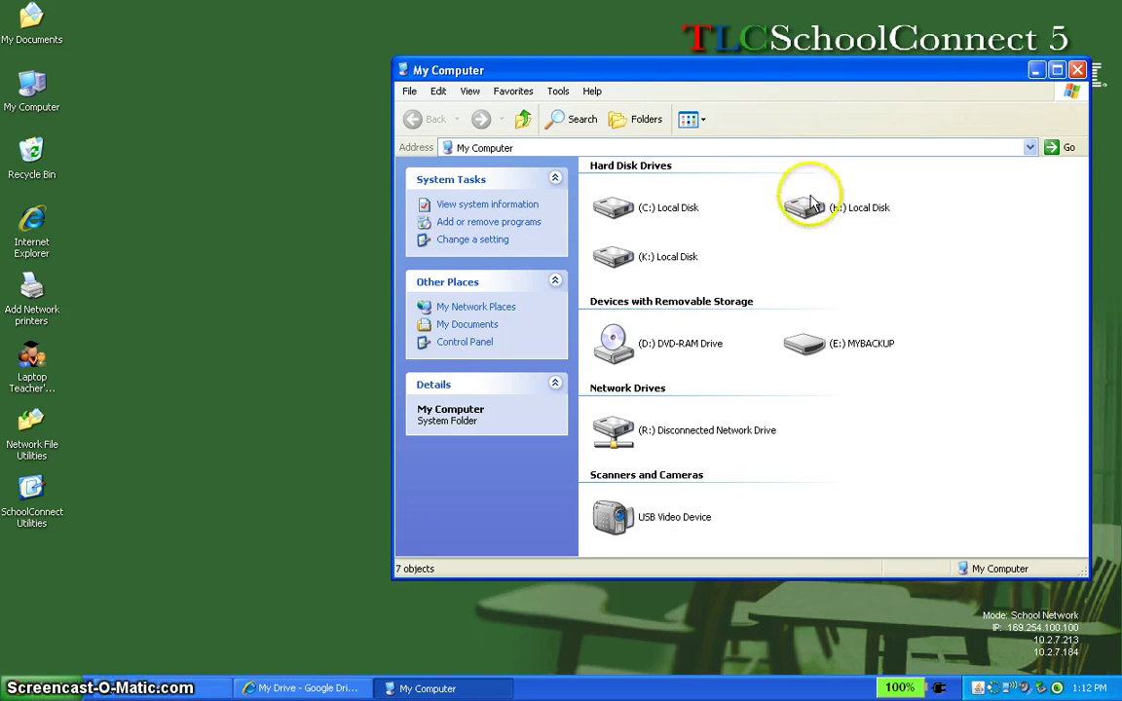
{"action": "mouse_move", "coordinate": [804, 209]}
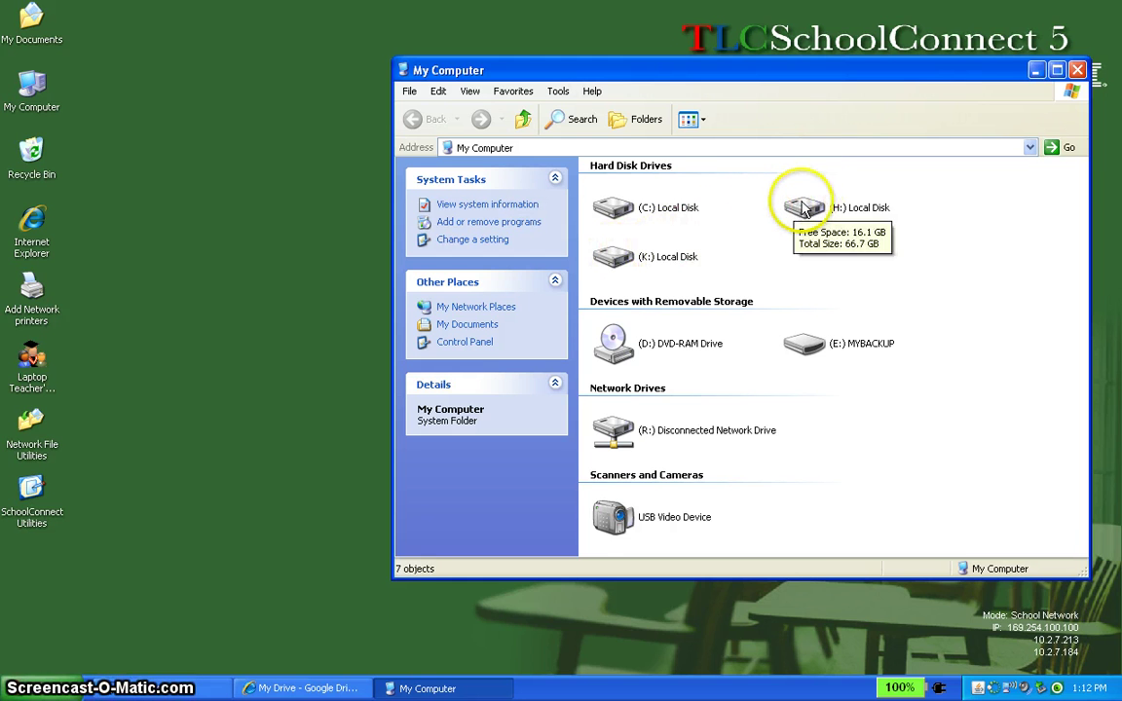
{"action": "double_click", "coordinate": [614, 256]}
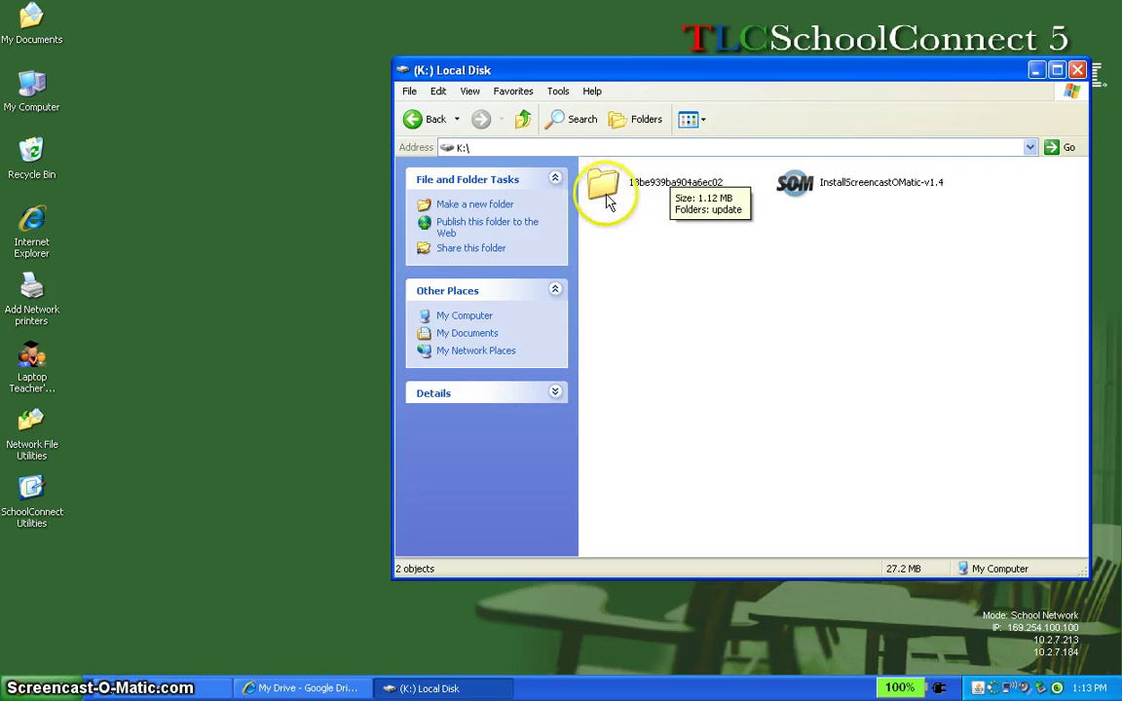
{"action": "left_click", "coordinate": [804, 165]}
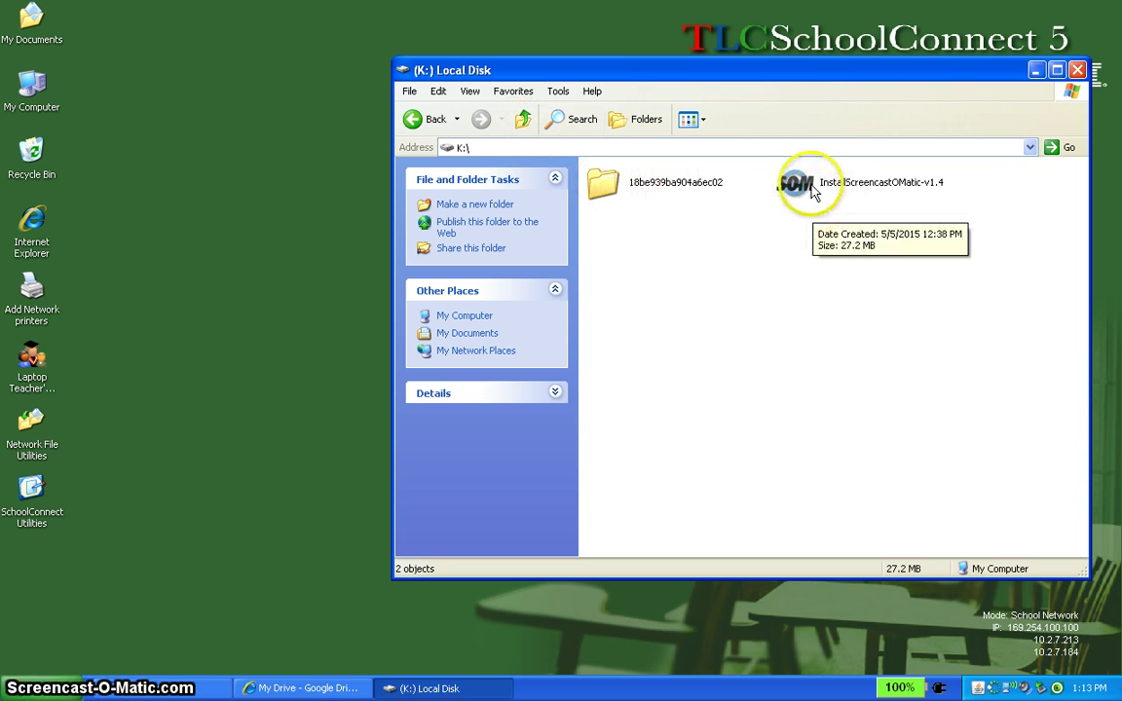
Return to the drive list, view the contents of the (H:) Local Disk, and close the window.
{"action": "left_click", "coordinate": [521, 124]}
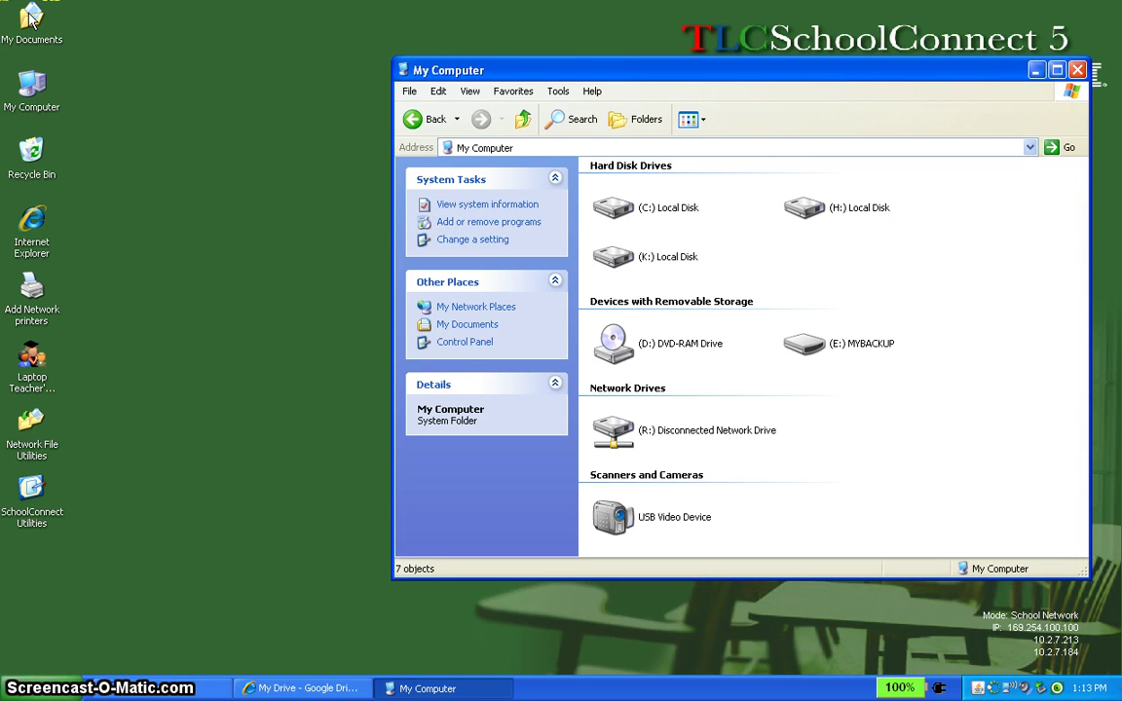
{"action": "double_click", "coordinate": [807, 213]}
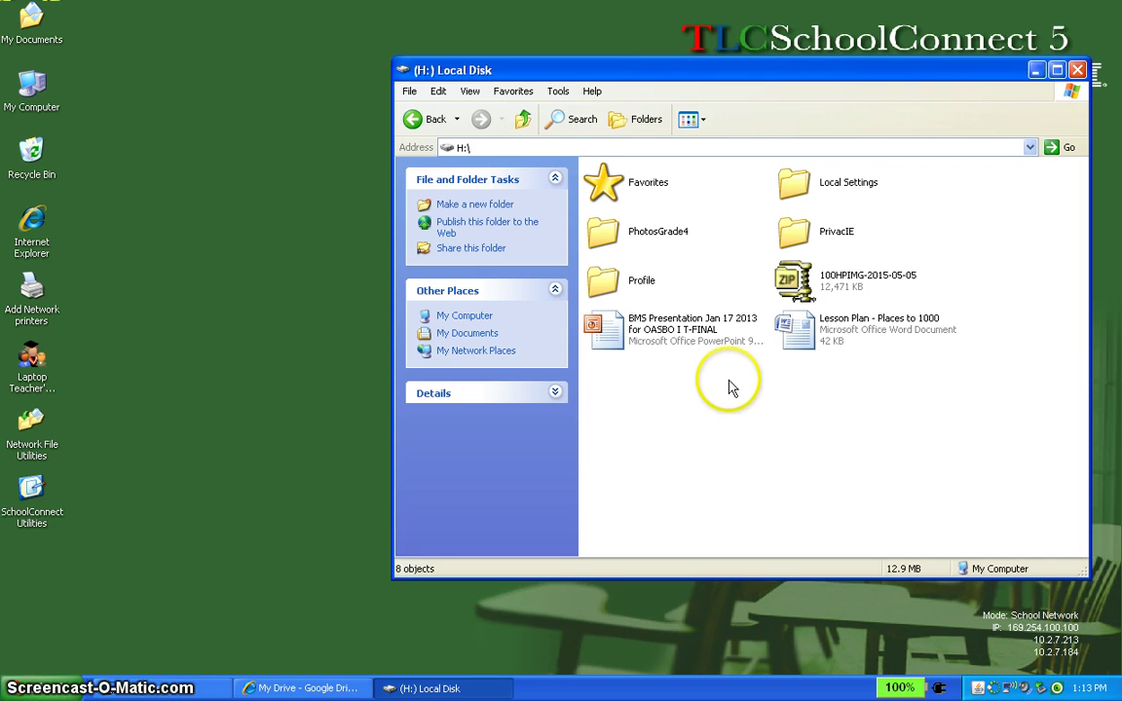
{"action": "left_click", "coordinate": [1077, 70]}
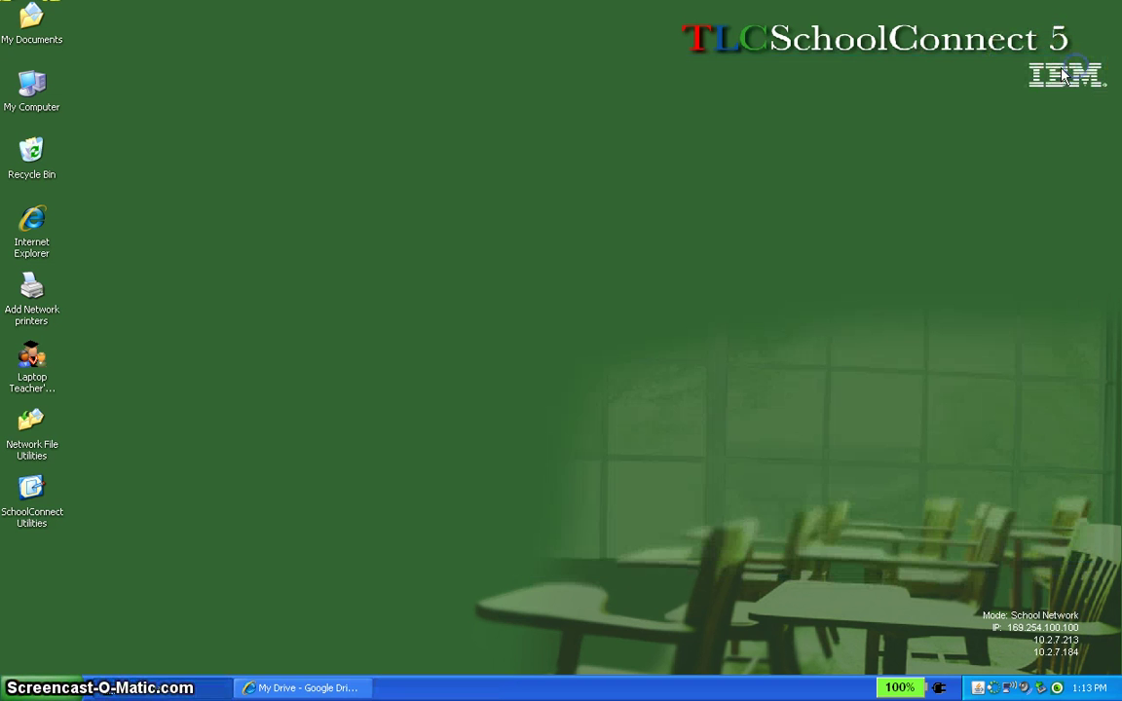
Open the My Documents folder and move its window clear of the desktop icons.
{"action": "double_click", "coordinate": [30, 19]}
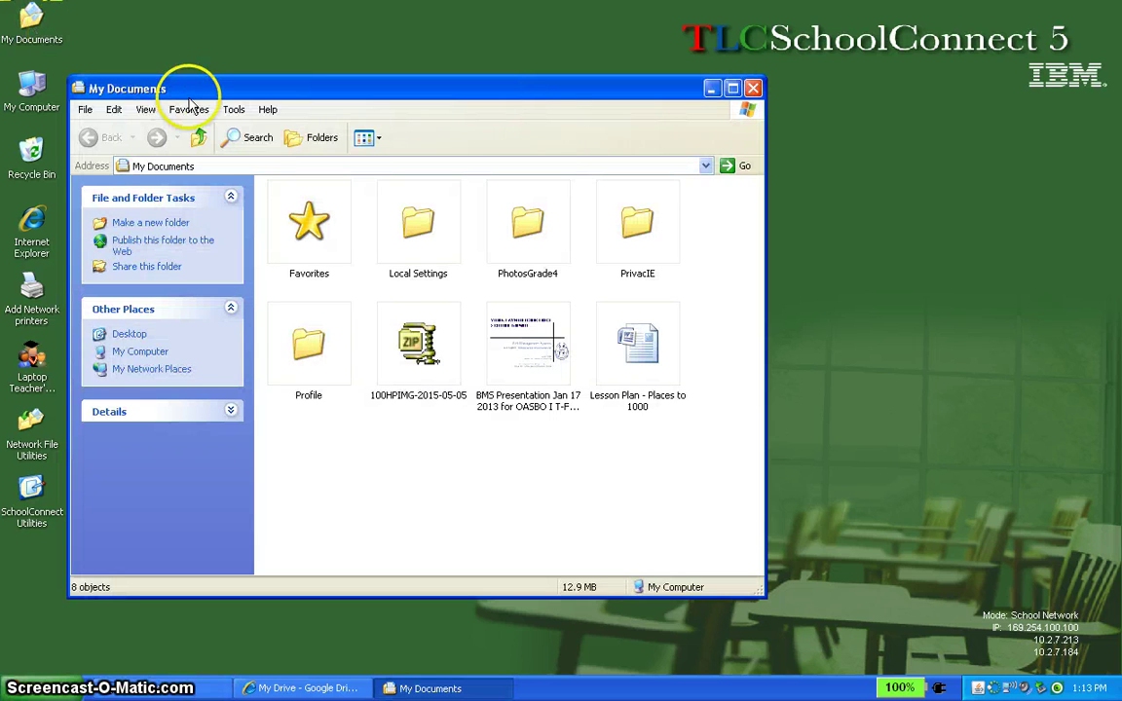
{"action": "left_click_drag", "start_coordinate": [190, 92], "coordinate": [536, 36]}
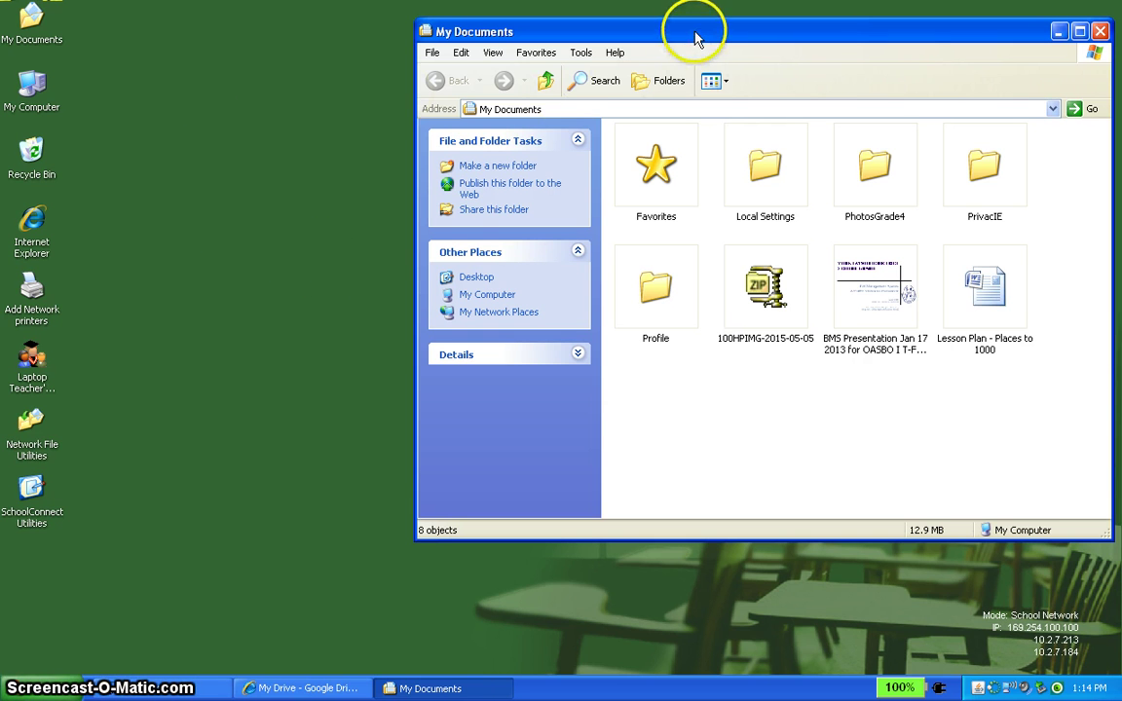
{"action": "mouse_move", "coordinate": [686, 36]}
{"action": "left_mouse_down"}
{"action": "mouse_move", "coordinate": [678, 27]}
{"action": "mouse_move", "coordinate": [691, 24]}
{"action": "left_mouse_up"}
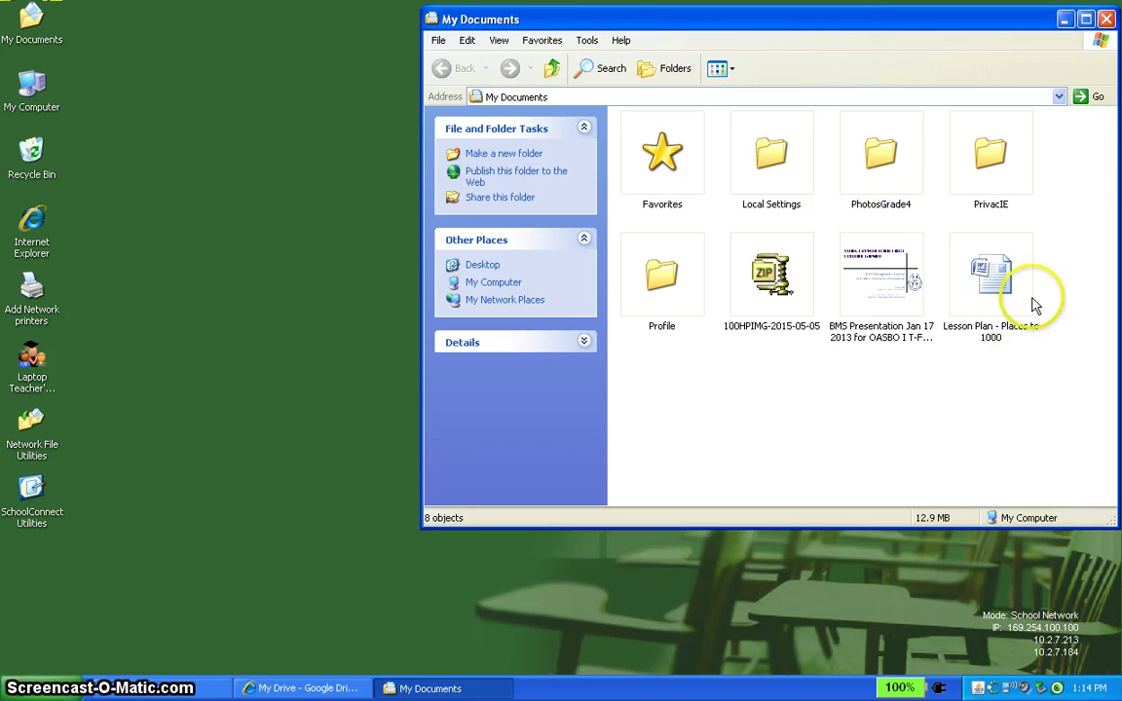
Look over the items to back up: PhotosGrade4, the 100HPIMG-2015-05-05 archive, the BMS Presentation and the Lesson Plan document.
{"action": "left_click", "coordinate": [927, 325]}
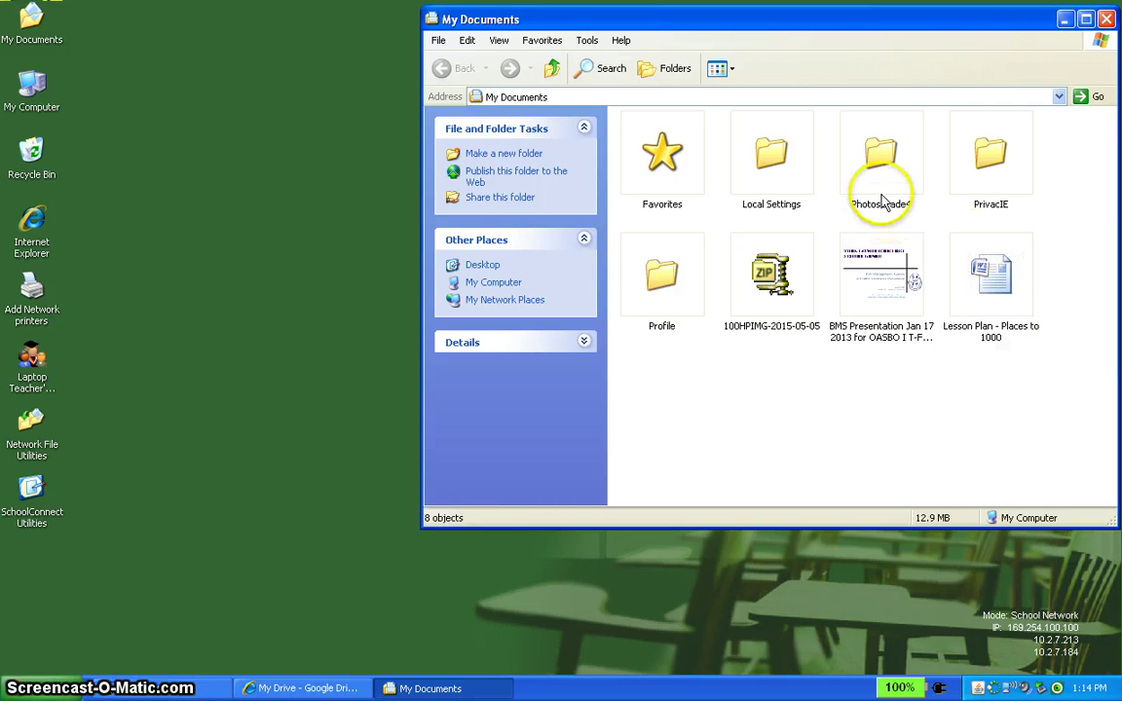
{"action": "left_click", "coordinate": [881, 151]}
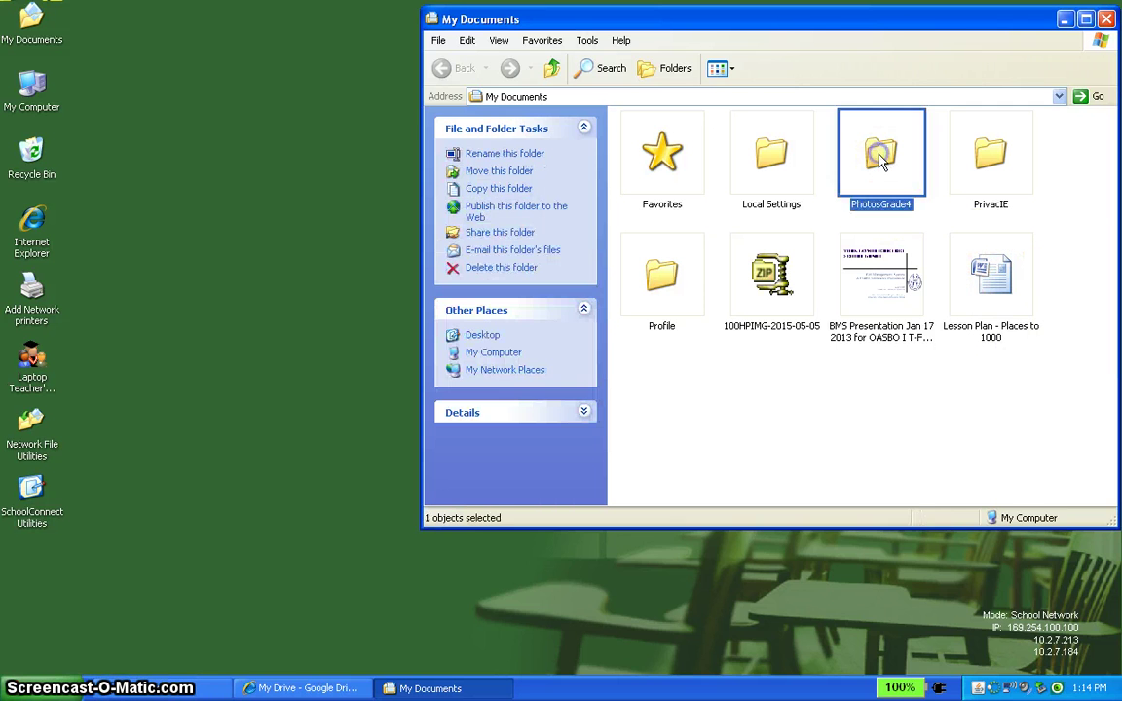
{"action": "left_click", "coordinate": [769, 273]}
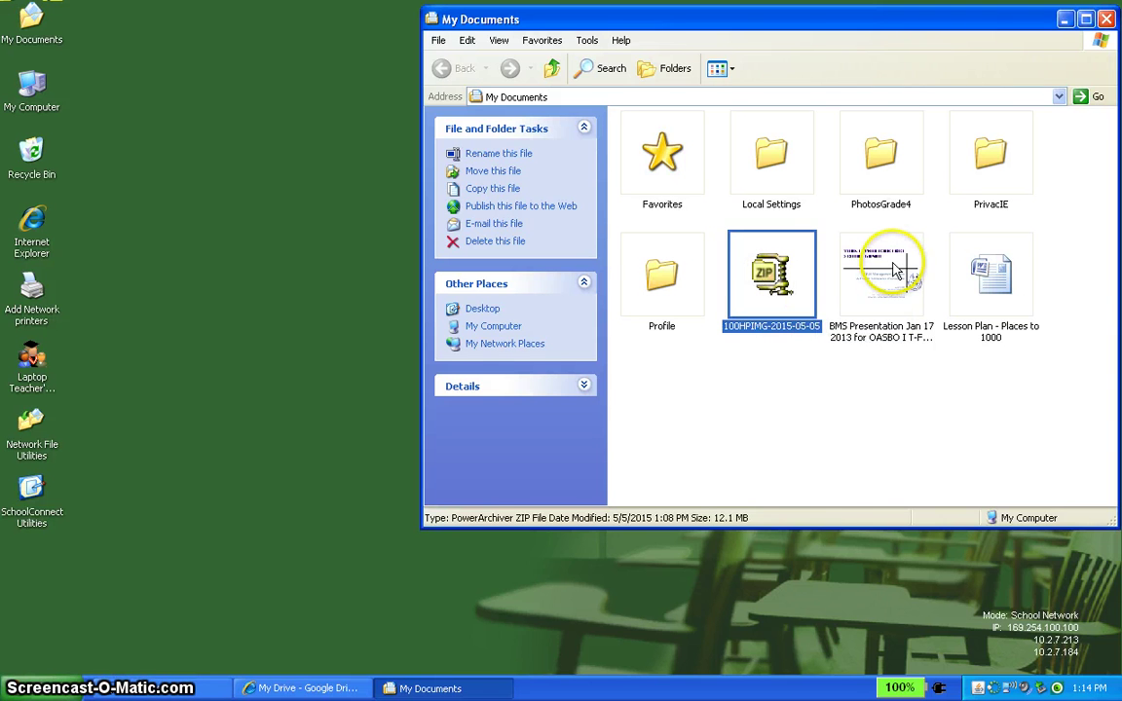
{"action": "left_click", "coordinate": [894, 268]}
{"action": "left_click", "coordinate": [1002, 271]}
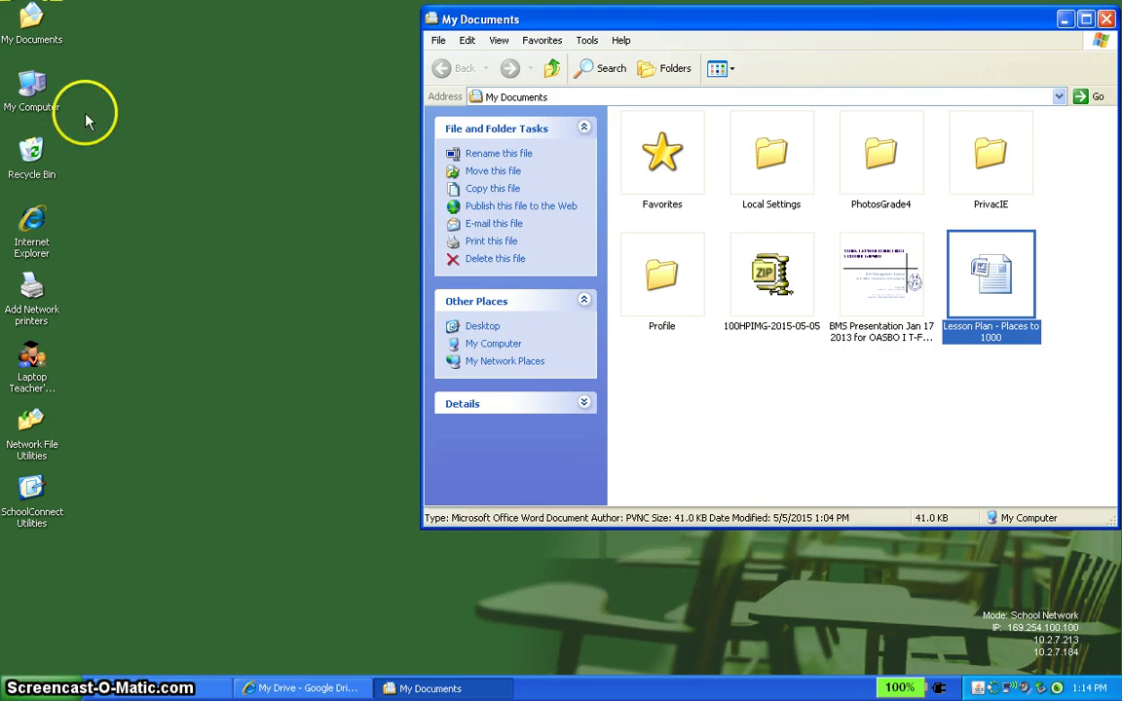
Open the (E:) MYBACKUP drive in a second window and move it off the My Documents window.
{"action": "double_click", "coordinate": [31, 86]}
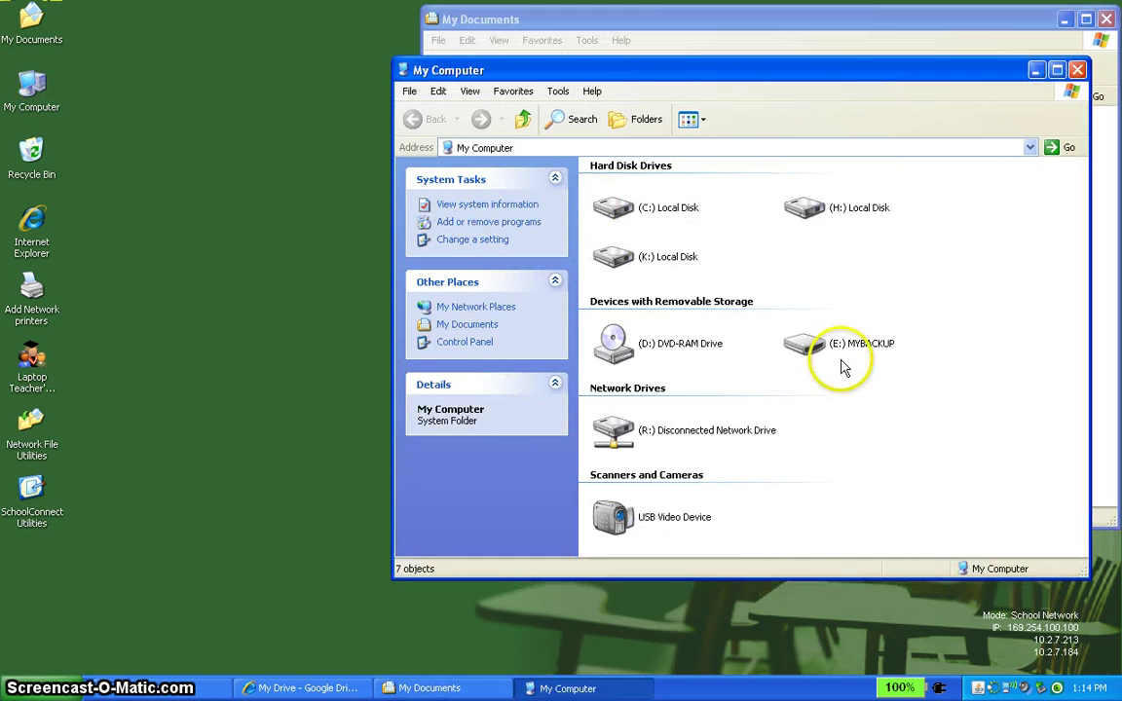
{"action": "double_click", "coordinate": [813, 341]}
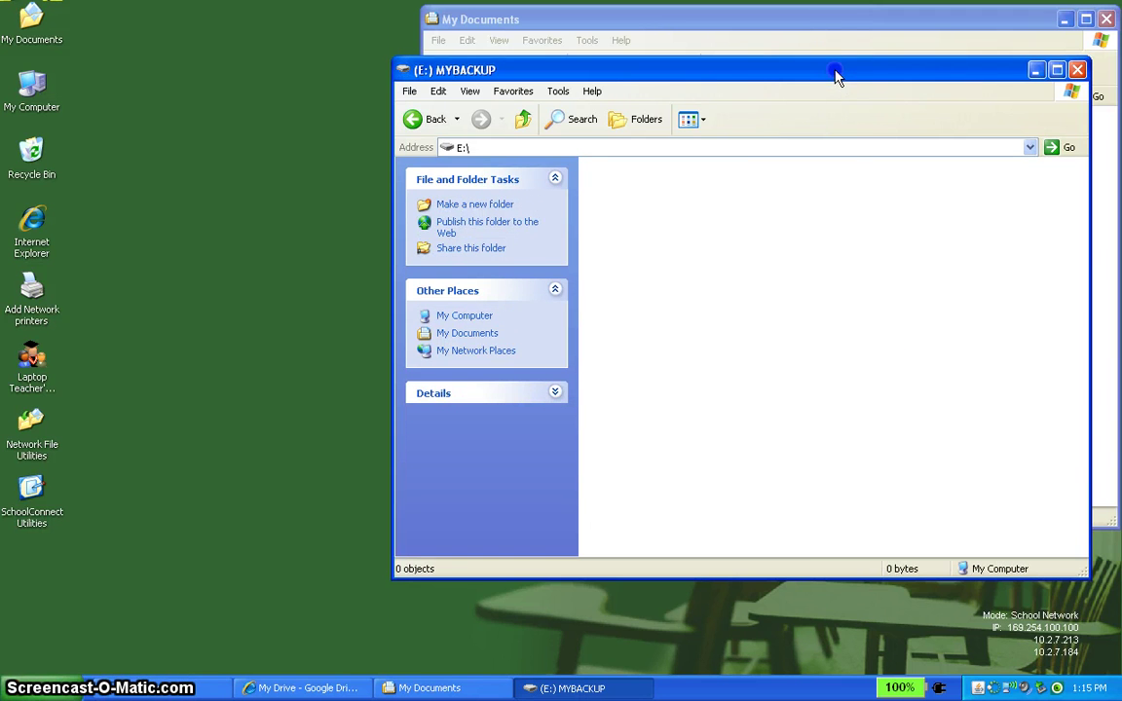
{"action": "left_click_drag", "start_coordinate": [835, 76], "coordinate": [185, 39]}
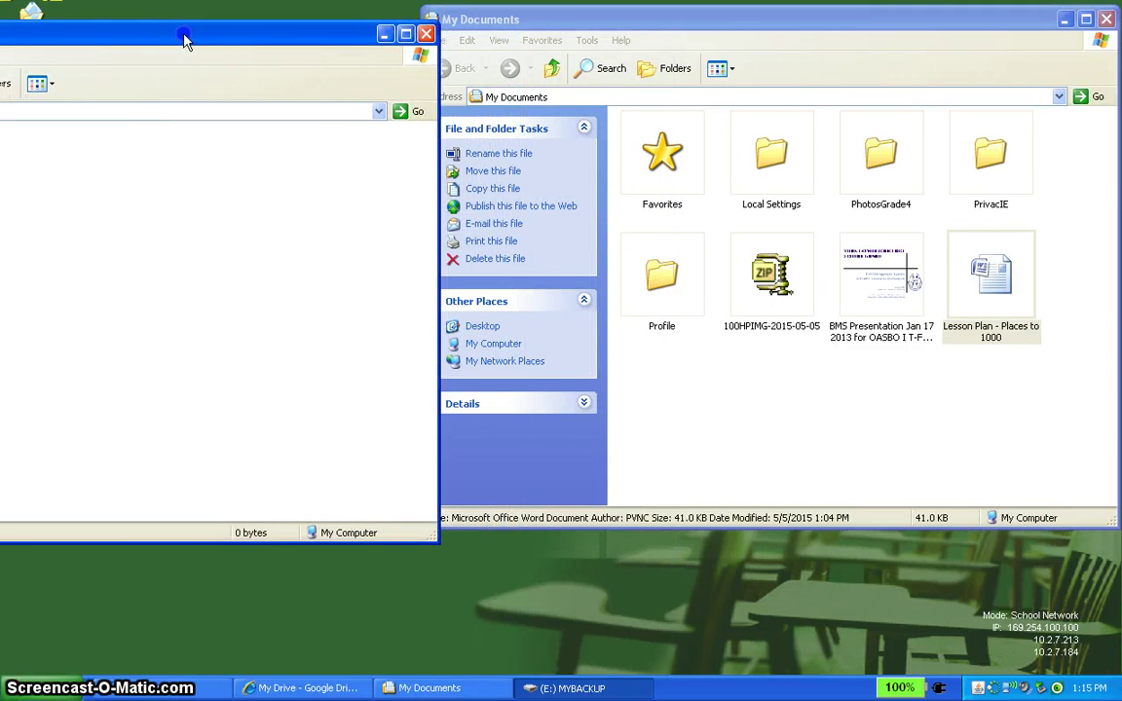
Narrow the My Documents and MYBACKUP windows and arrange them side by side without overlap.
{"action": "left_click_drag", "start_coordinate": [564, 19], "coordinate": [474, 53]}
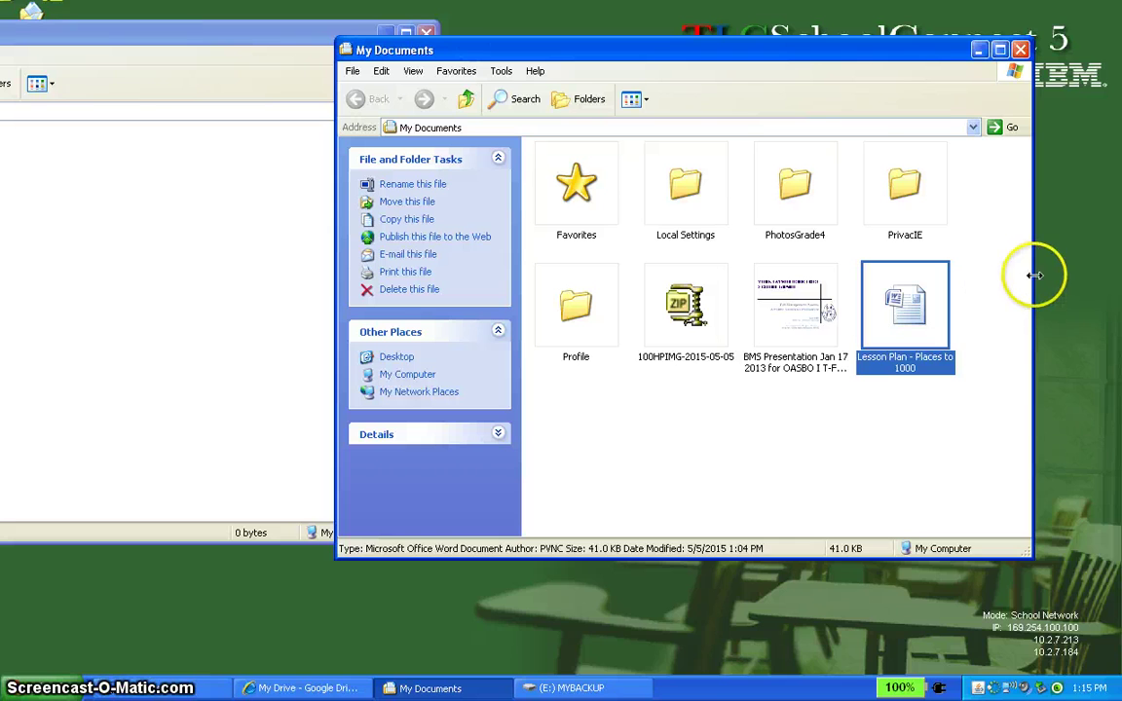
{"action": "left_click_drag", "start_coordinate": [1035, 276], "coordinate": [912, 350]}
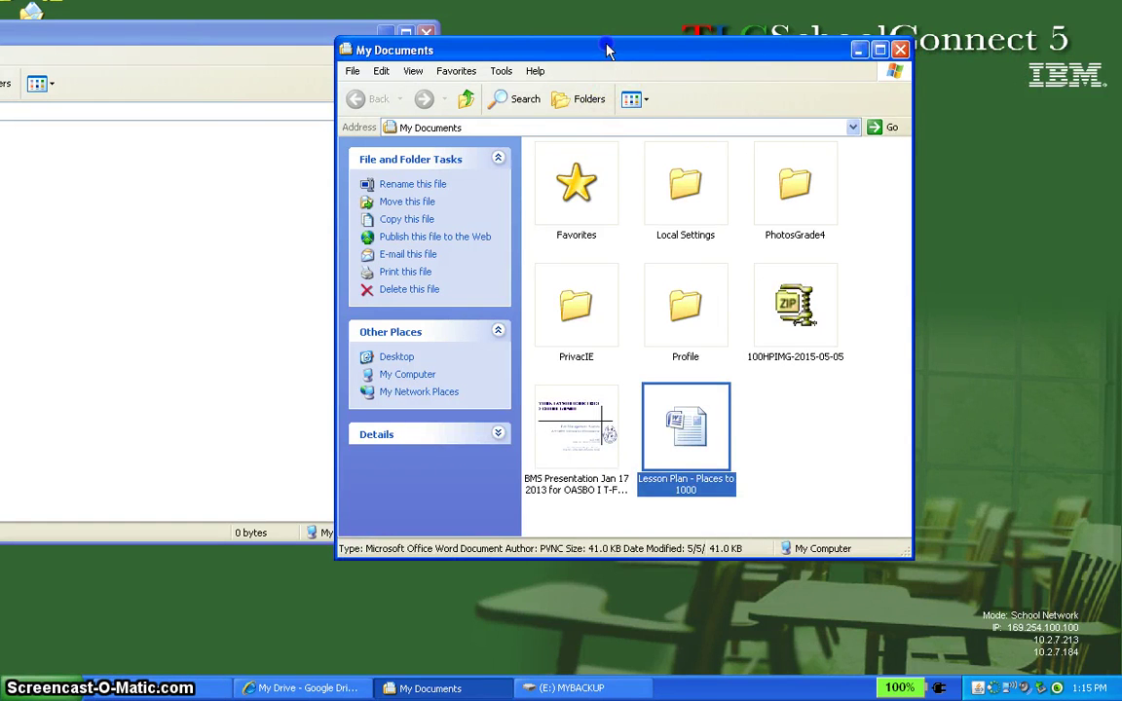
{"action": "left_click_drag", "start_coordinate": [606, 49], "coordinate": [808, 60]}
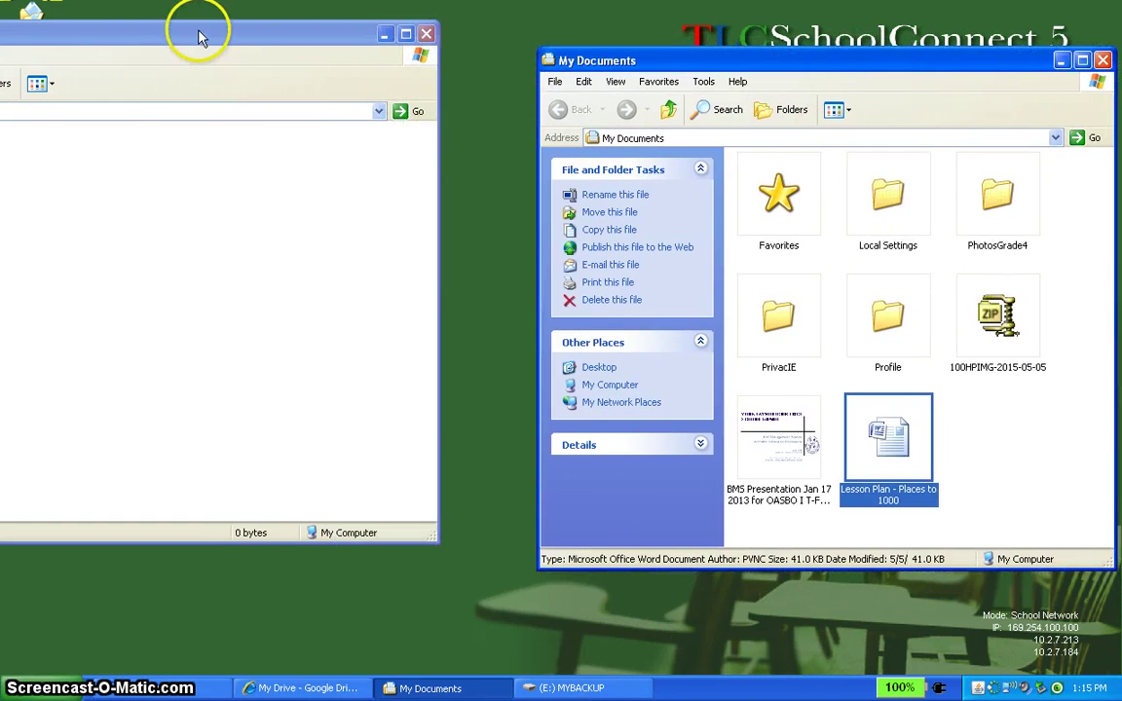
{"action": "left_click_drag", "start_coordinate": [200, 37], "coordinate": [485, 56]}
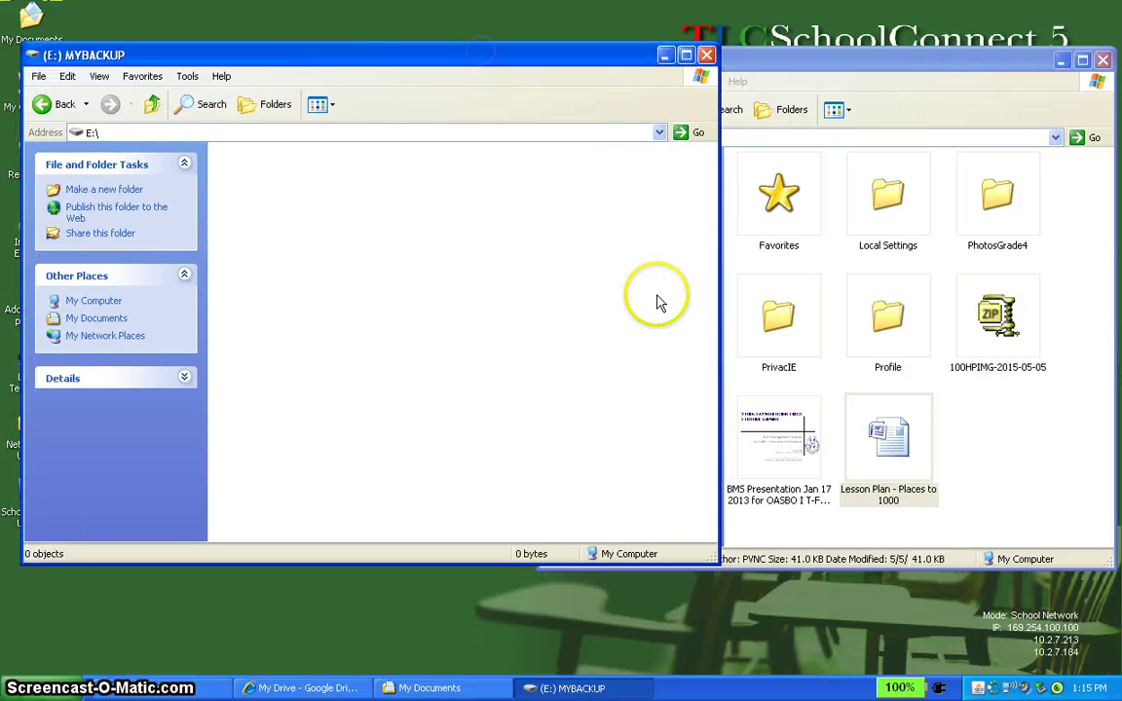
{"action": "left_click_drag", "start_coordinate": [719, 280], "coordinate": [534, 285]}
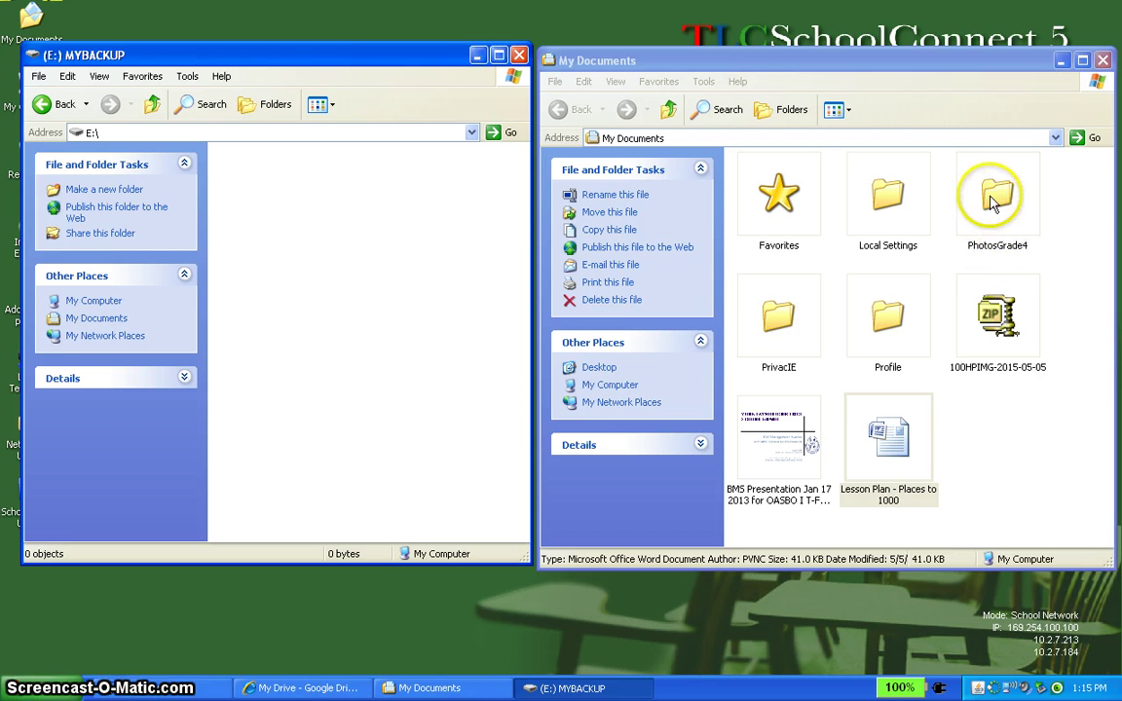
Copy PhotosGrade4, 100HPIMG-2015-05-05, the BMS Presentation and the Lesson Plan document together from My Documents to the MYBACKUP drive.
{"action": "left_click", "coordinate": [995, 246], "text": "ctrl"}
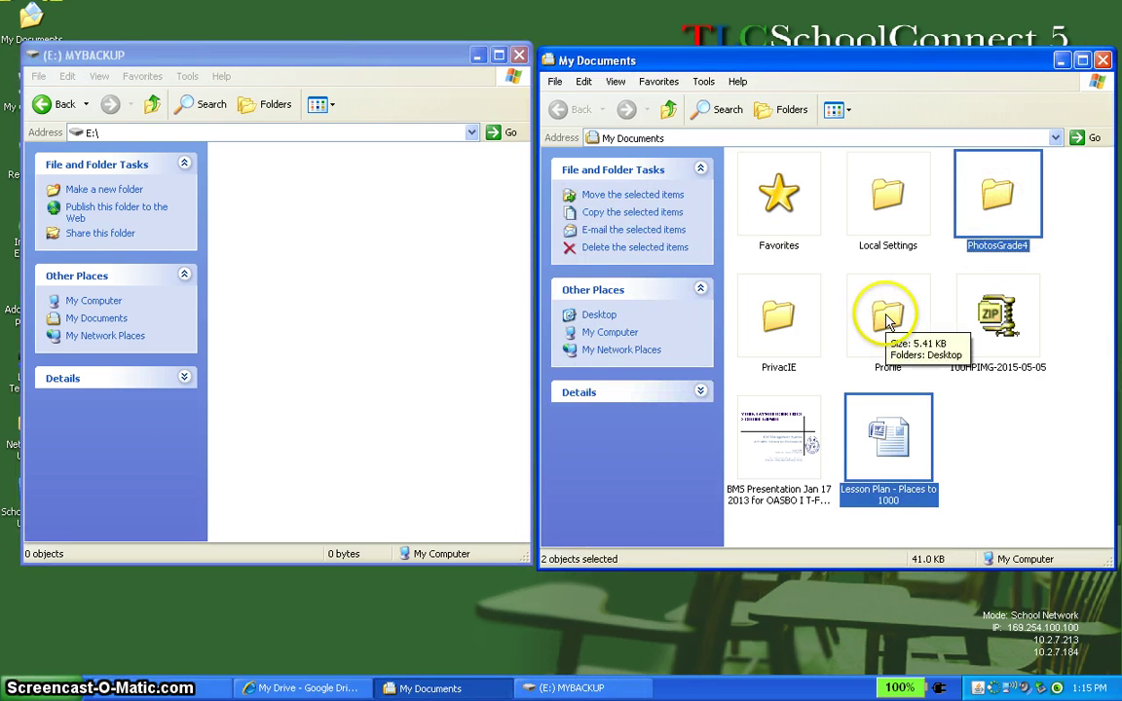
{"action": "left_click", "coordinate": [791, 440], "text": "ctrl"}
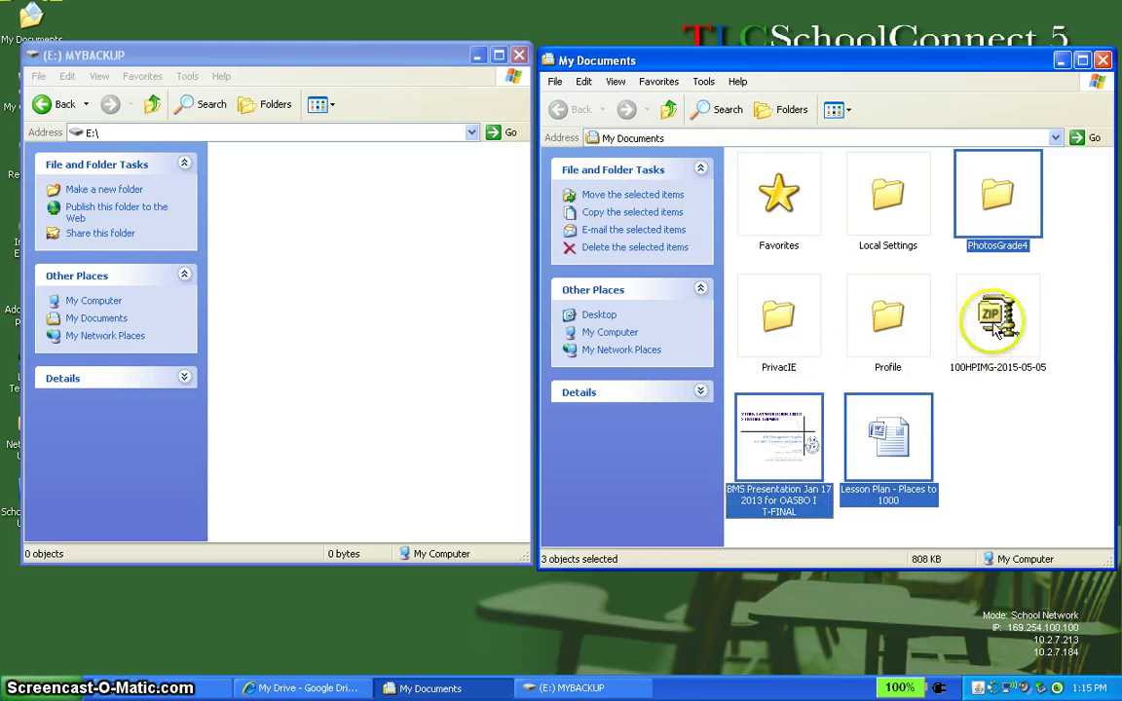
{"action": "left_click", "coordinate": [998, 322], "text": "ctrl"}
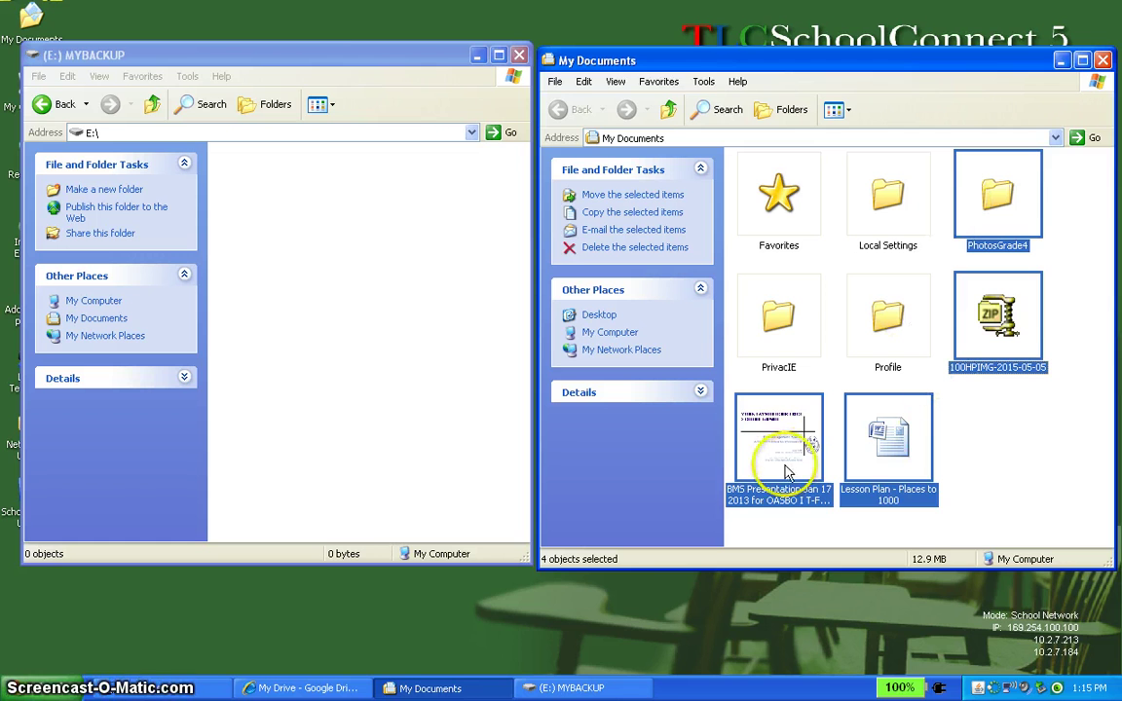
{"action": "left_click_drag", "start_coordinate": [769, 429], "coordinate": [270, 246]}
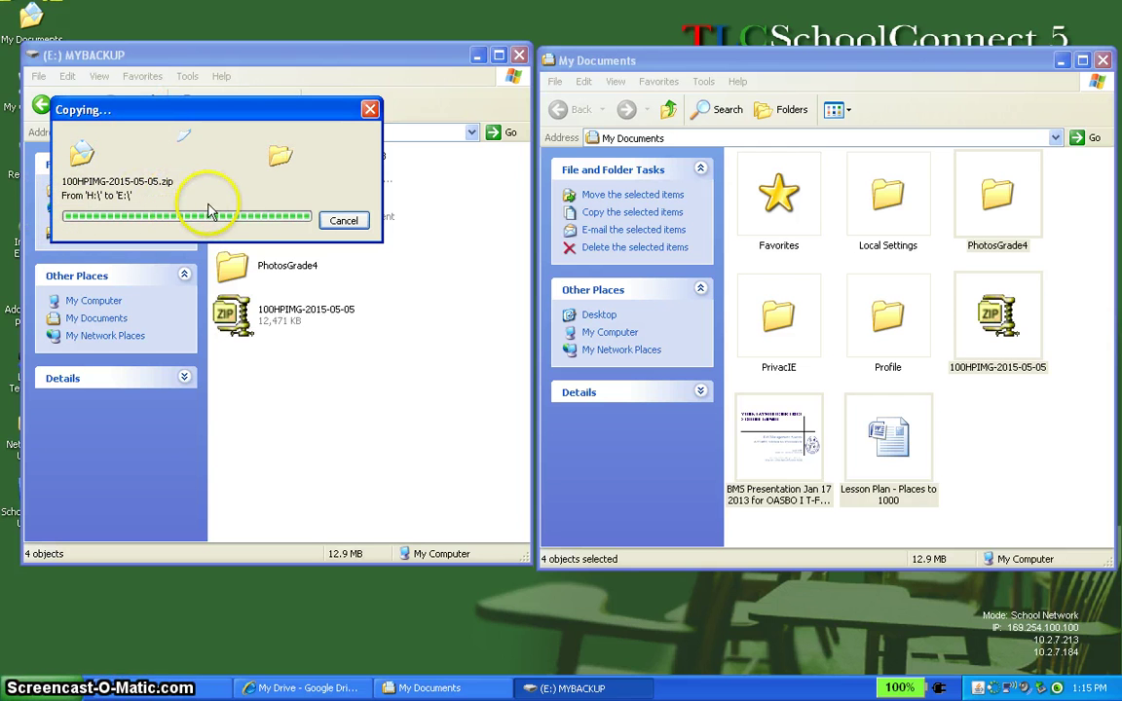
Widen the MYBACKUP window, check the copied files and open the copied PhotosGrade4 folder to examine its contents.
{"action": "left_click", "coordinate": [279, 328]}
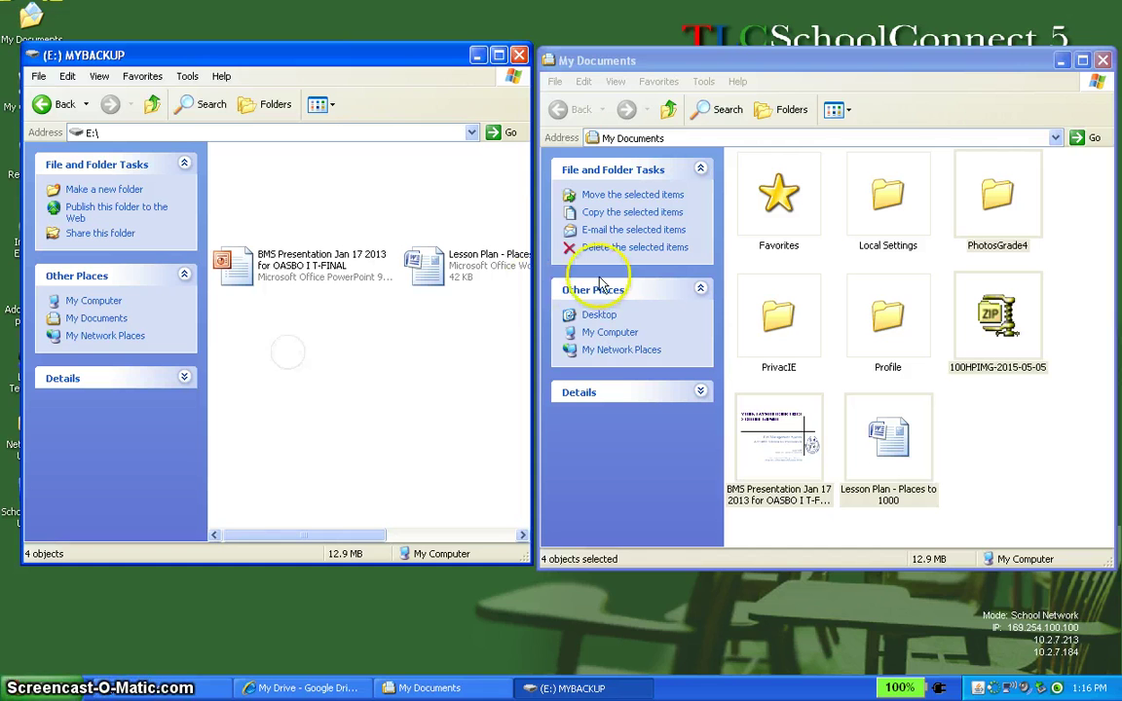
{"action": "left_click_drag", "start_coordinate": [541, 294], "coordinate": [625, 291]}
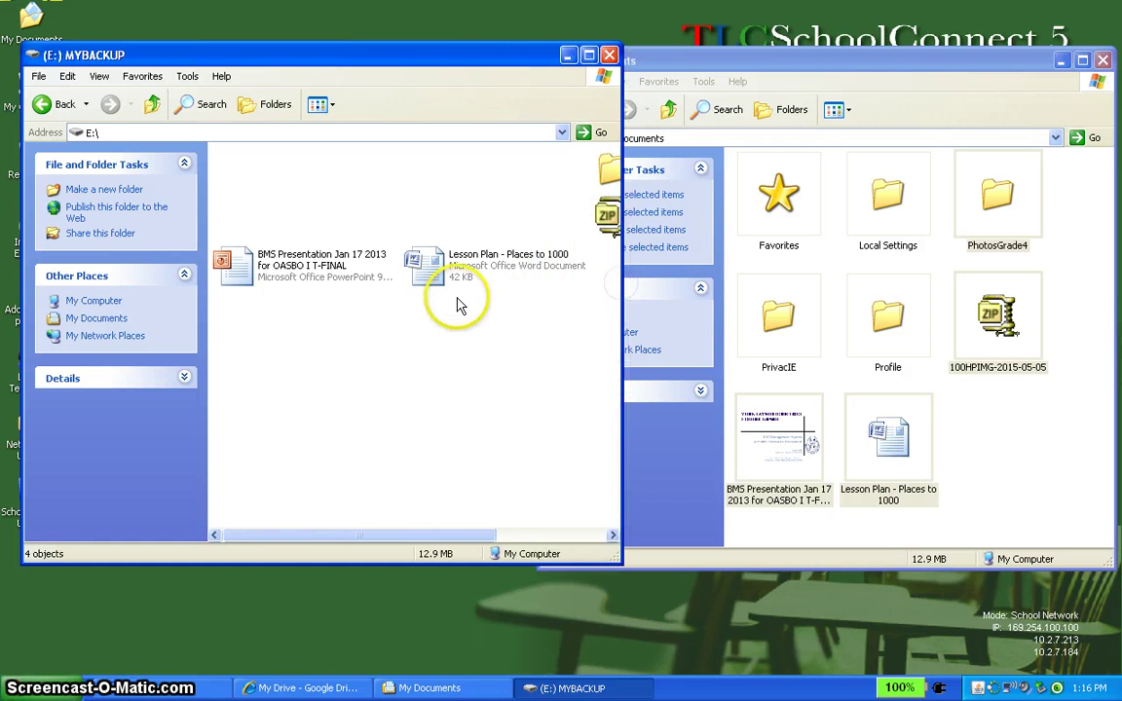
{"action": "mouse_move", "coordinate": [464, 288]}
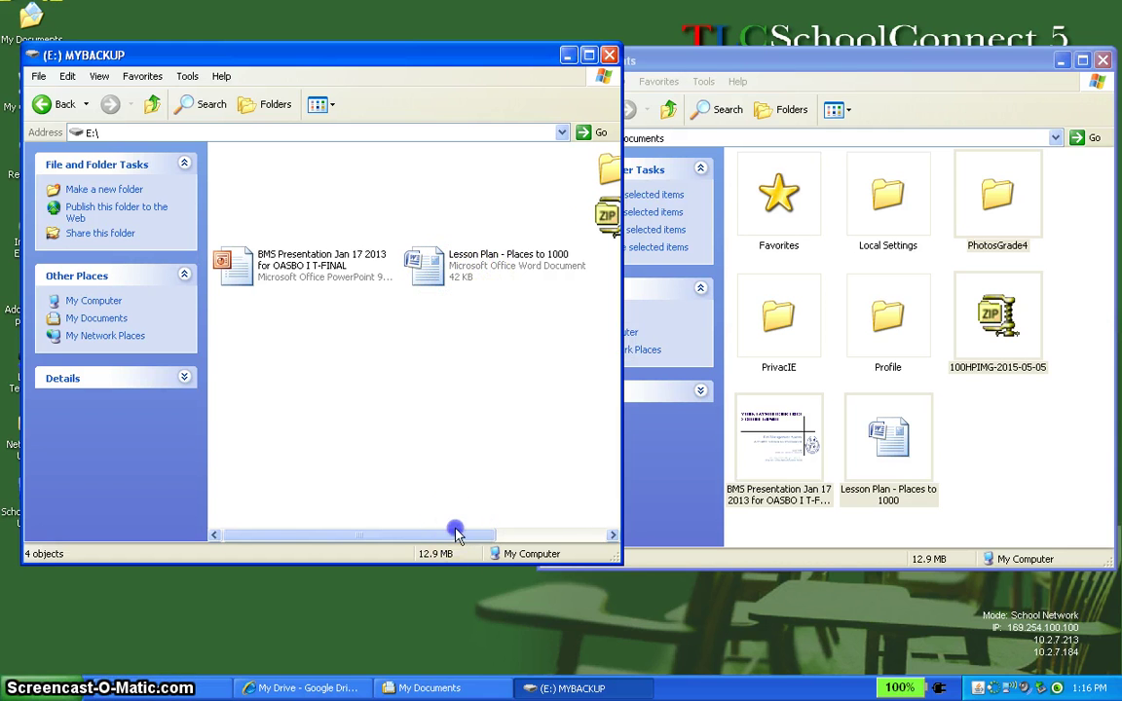
{"action": "left_click_drag", "start_coordinate": [455, 533], "coordinate": [571, 528]}
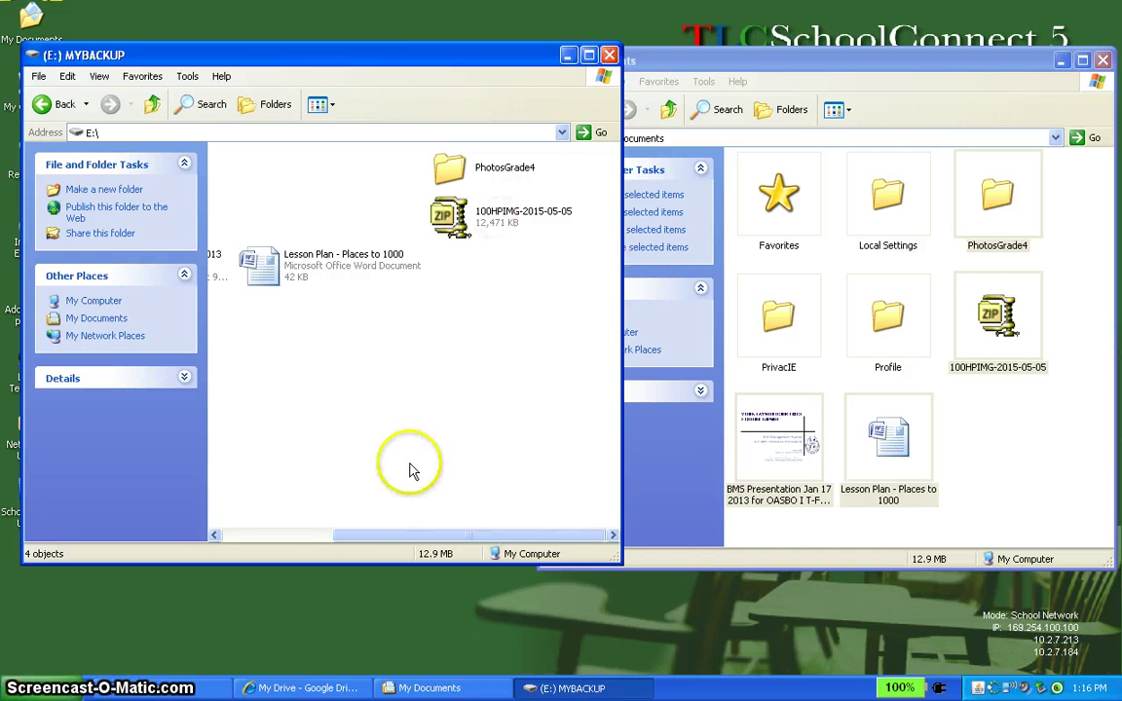
{"action": "left_click_drag", "start_coordinate": [400, 532], "coordinate": [293, 533]}
{"action": "left_click", "coordinate": [303, 270]}
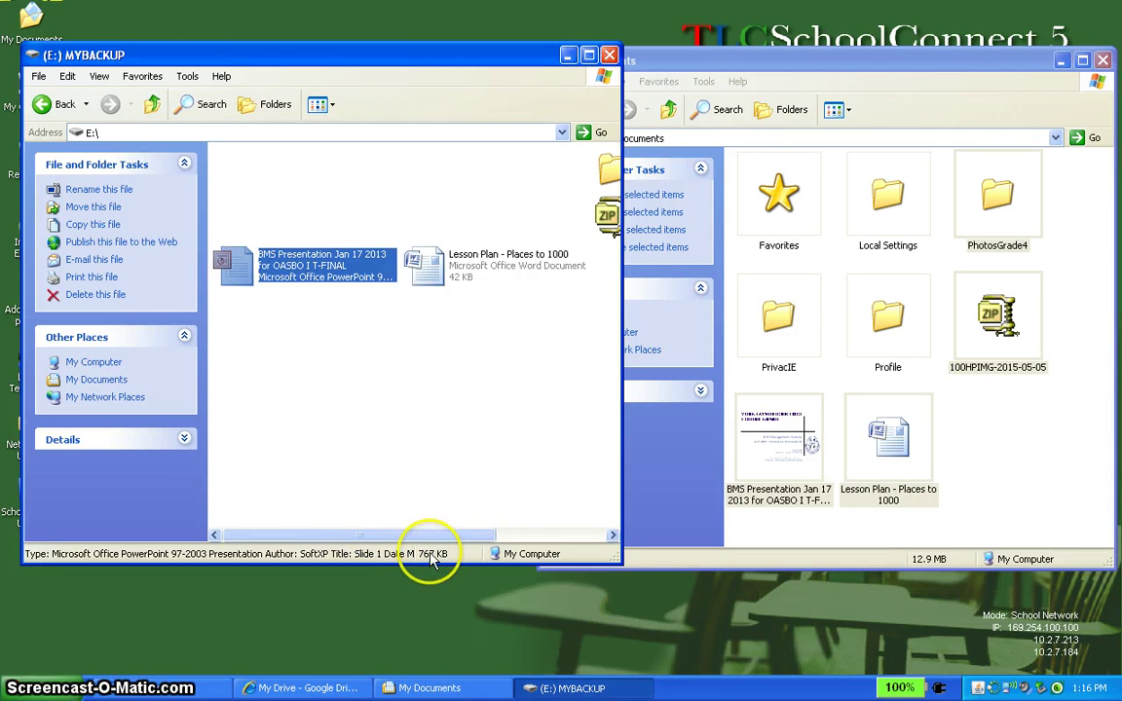
{"action": "left_click_drag", "start_coordinate": [409, 535], "coordinate": [539, 534]}
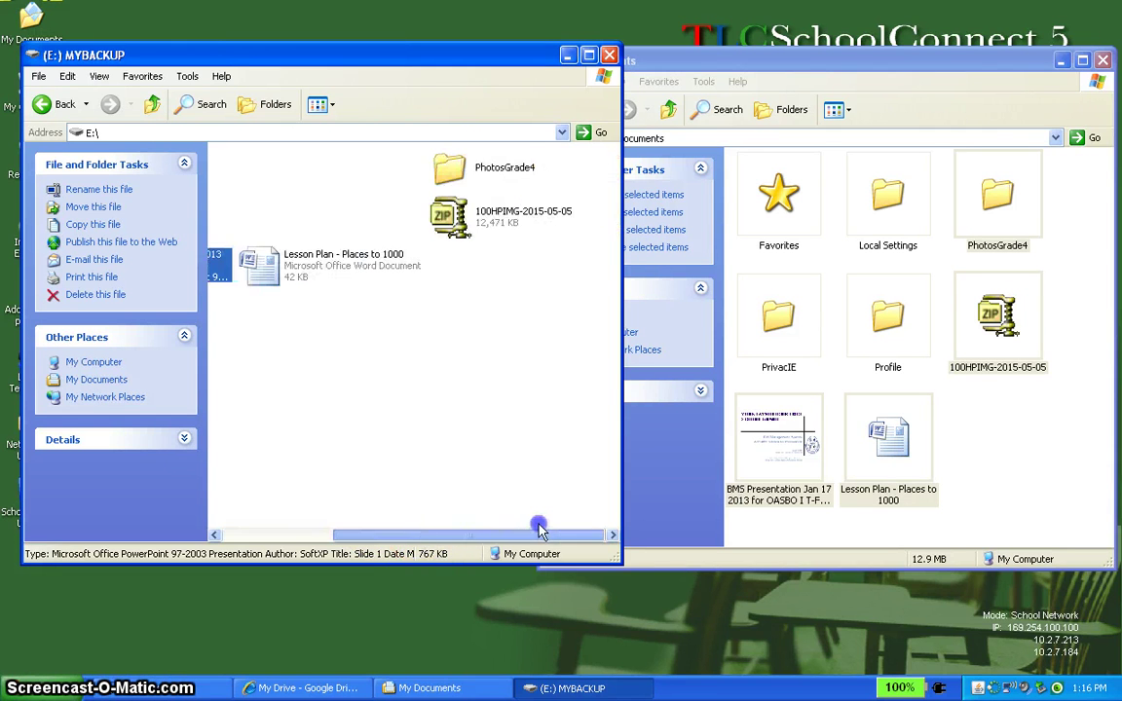
{"action": "double_click", "coordinate": [451, 173]}
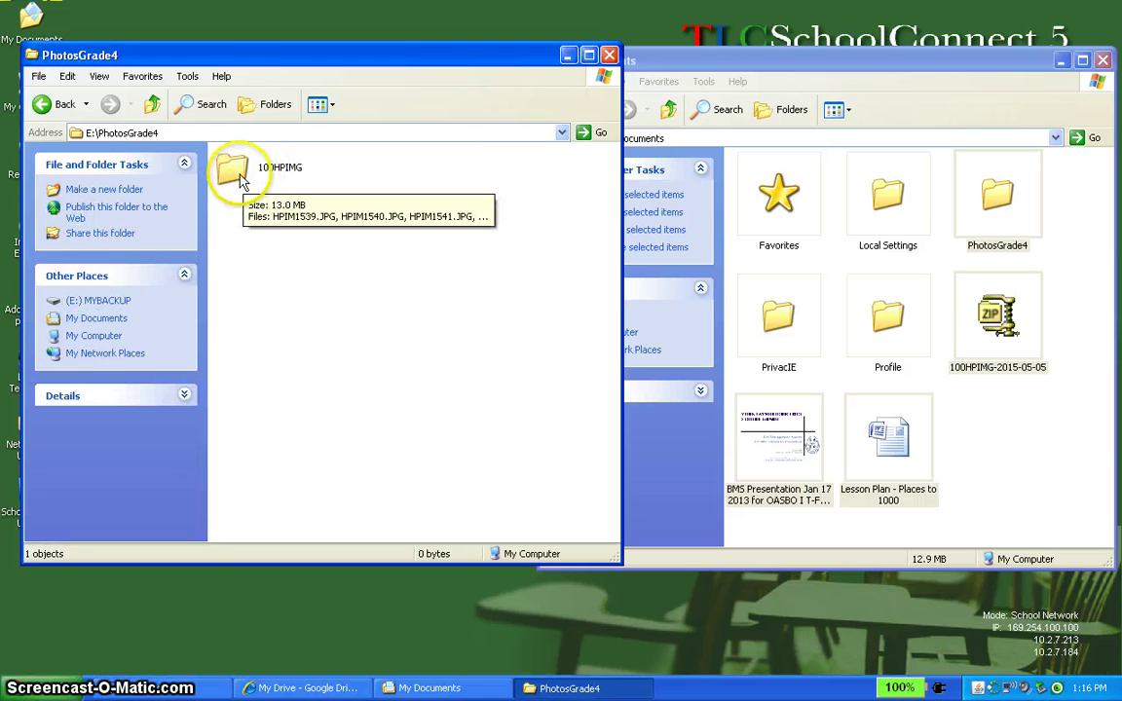
Examine the photos inside the copied 100HPIMG subfolder and return to the top level of the MYBACKUP drive.
{"action": "double_click", "coordinate": [233, 171]}
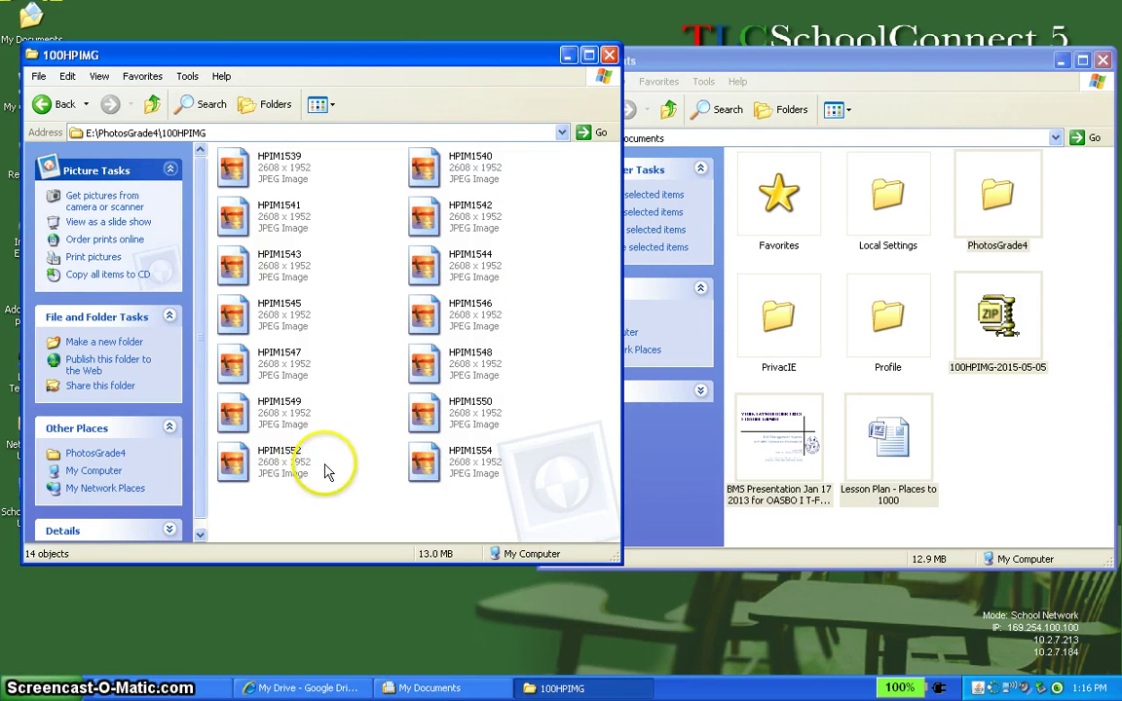
{"action": "left_click", "coordinate": [151, 106]}
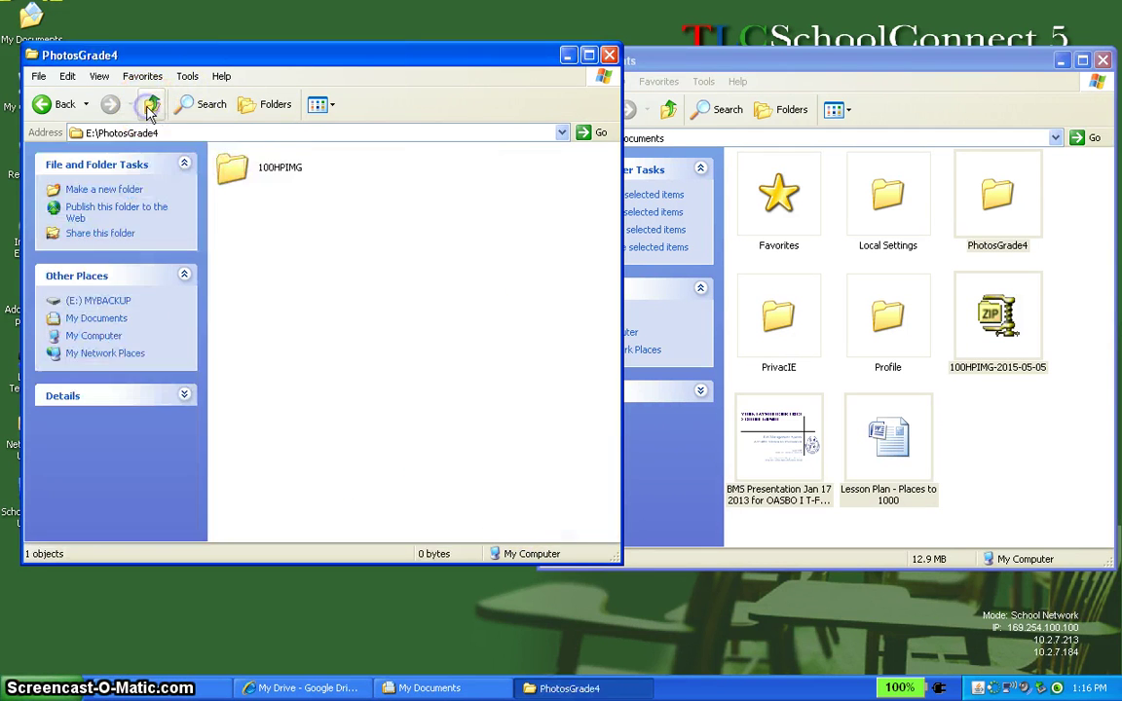
{"action": "left_click", "coordinate": [151, 105]}
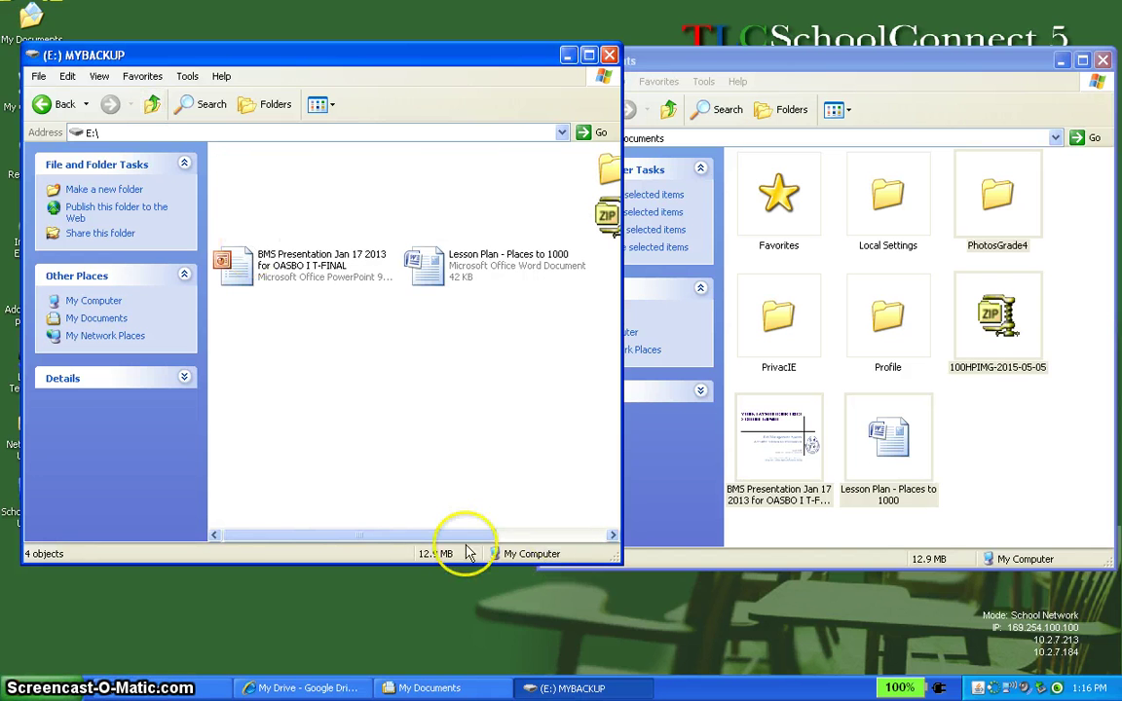
Show the contents of both the MYBACKUP and My Documents windows in Details view for comparison.
{"action": "left_click", "coordinate": [99, 76]}
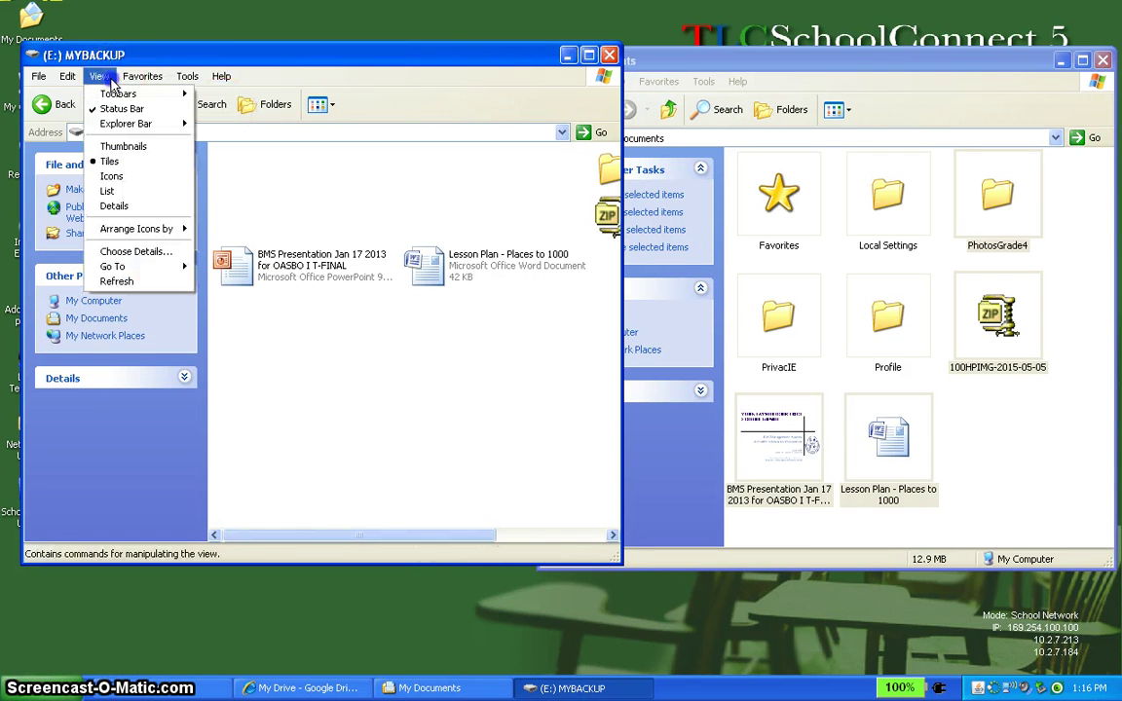
{"action": "left_click", "coordinate": [114, 205]}
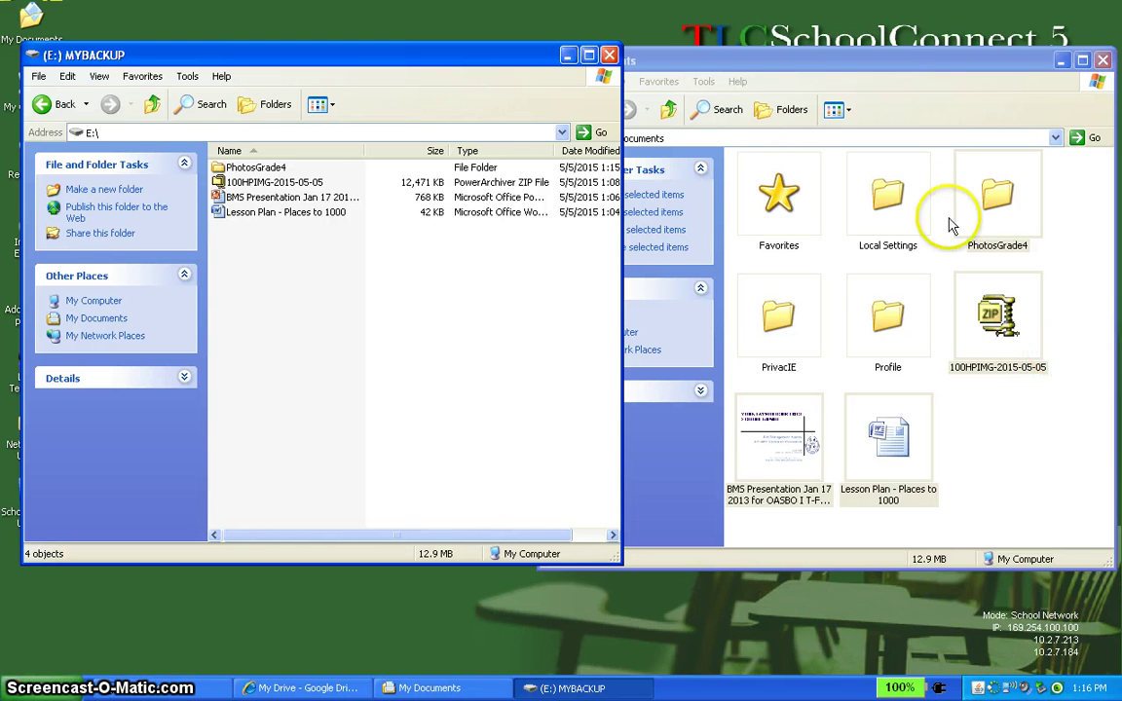
{"action": "left_click", "coordinate": [694, 154]}
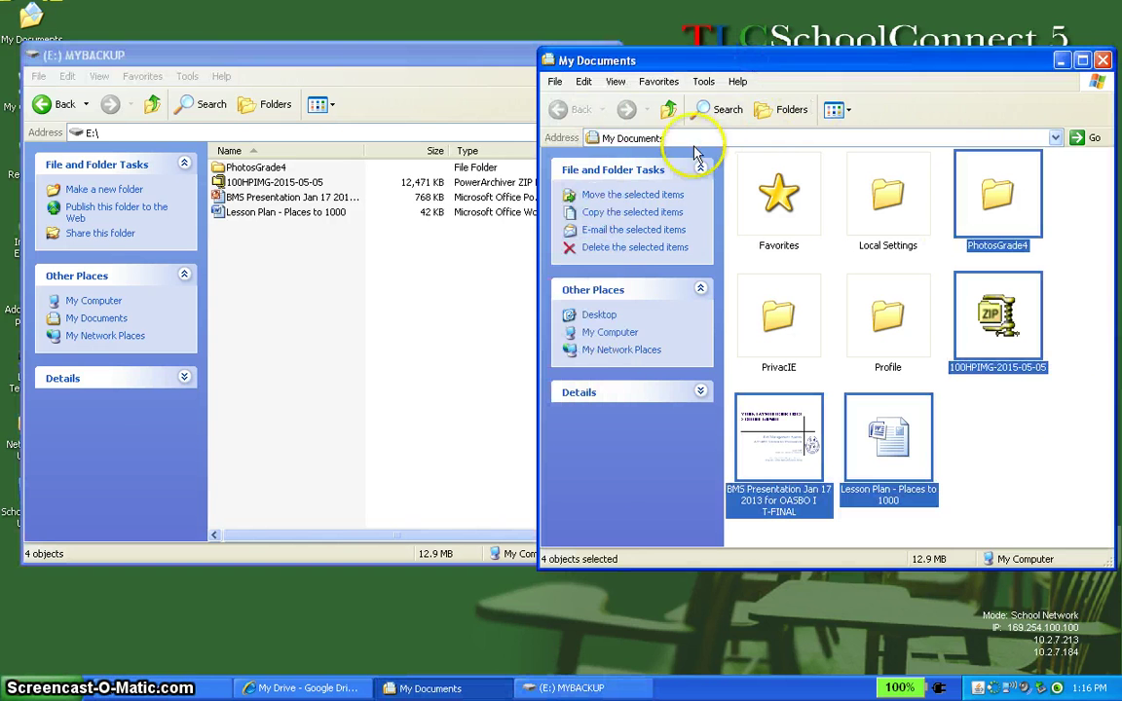
{"action": "left_click", "coordinate": [621, 83]}
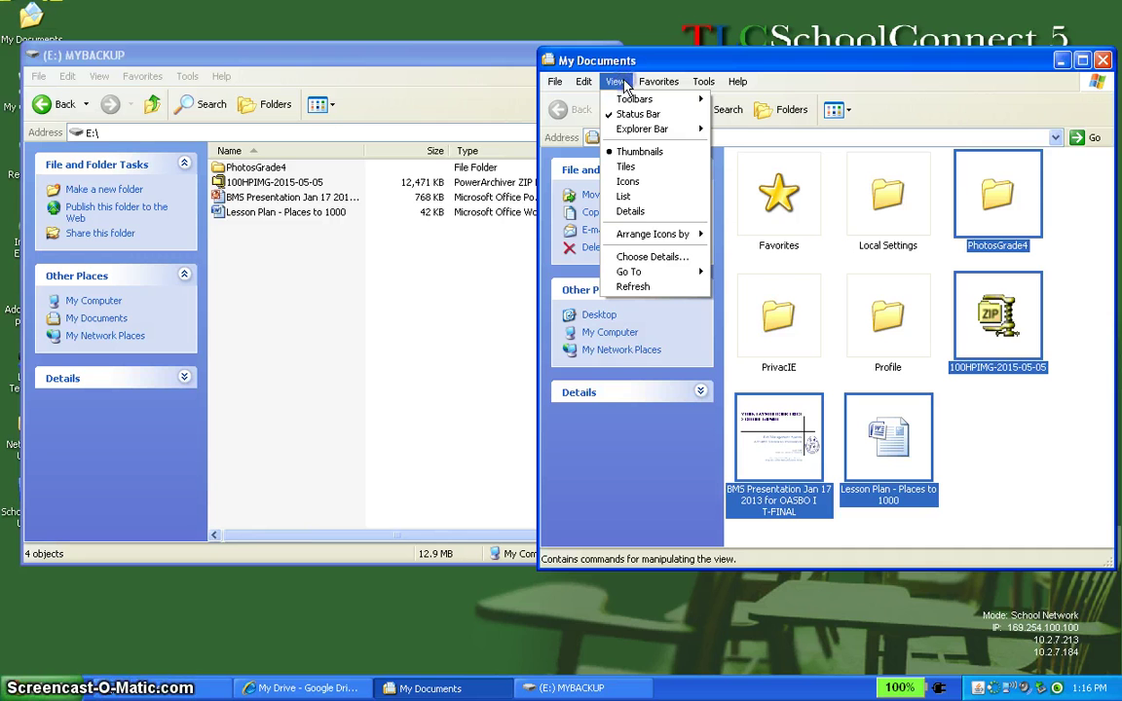
{"action": "left_click", "coordinate": [650, 212]}
{"action": "left_click", "coordinate": [858, 408]}
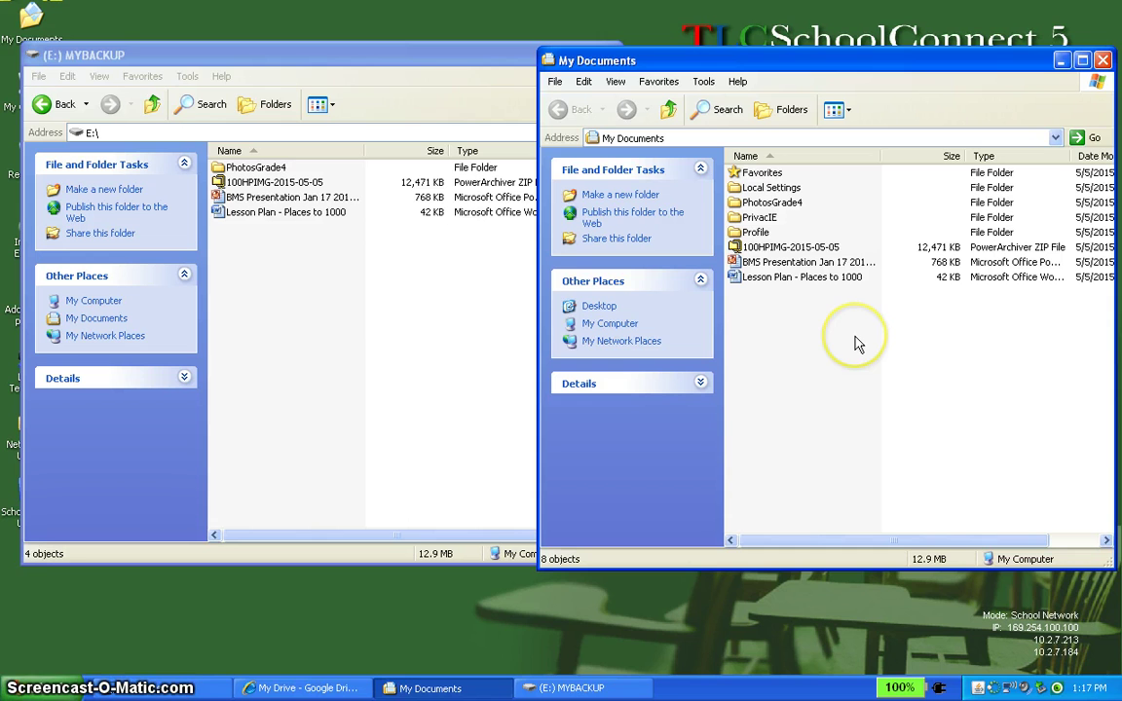
{"action": "left_click", "coordinate": [846, 334]}
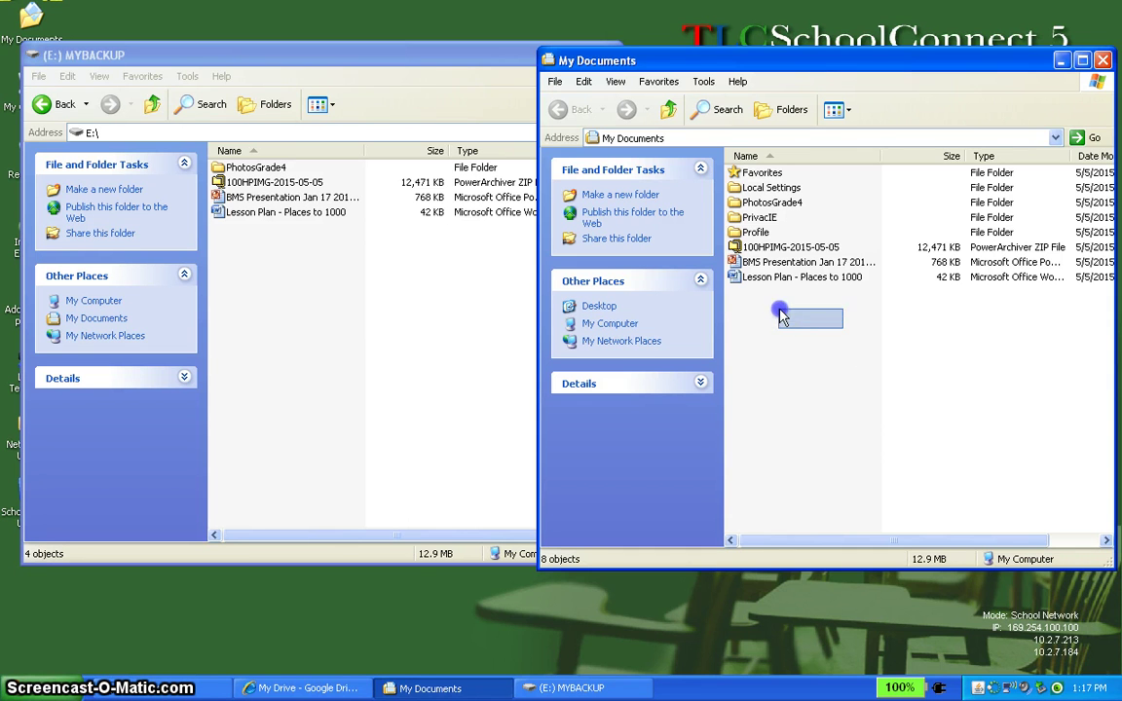
{"action": "left_click_drag", "start_coordinate": [779, 310], "coordinate": [727, 181]}
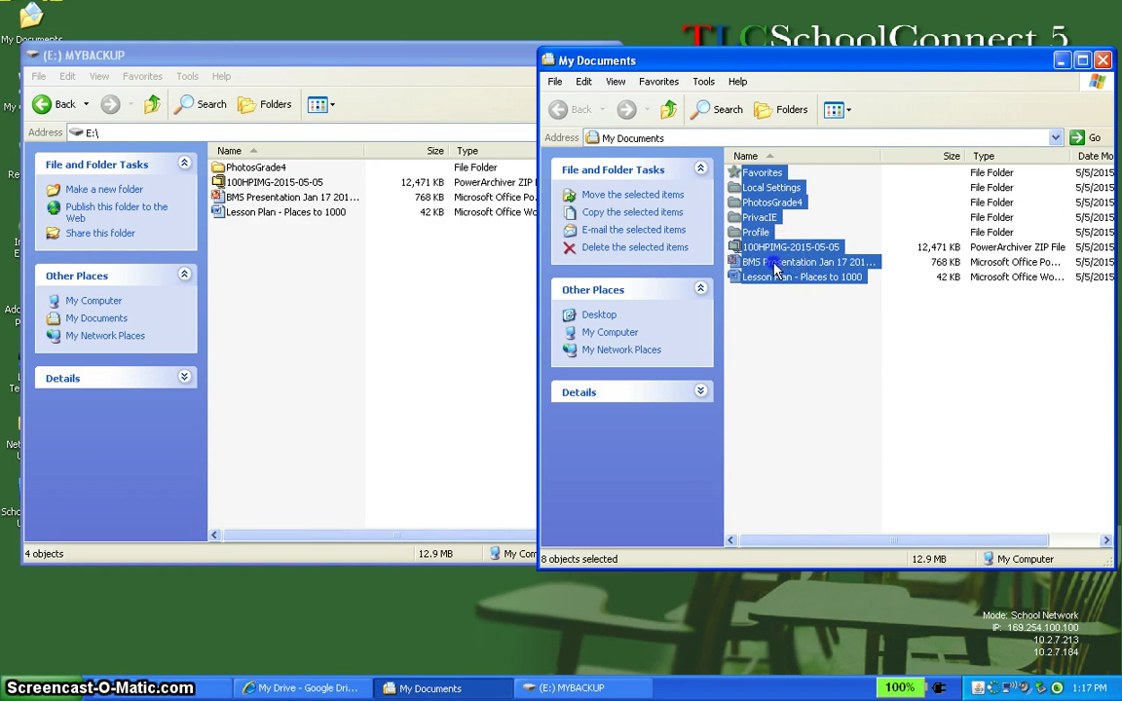
{"action": "left_click_drag", "start_coordinate": [741, 266], "coordinate": [800, 288]}
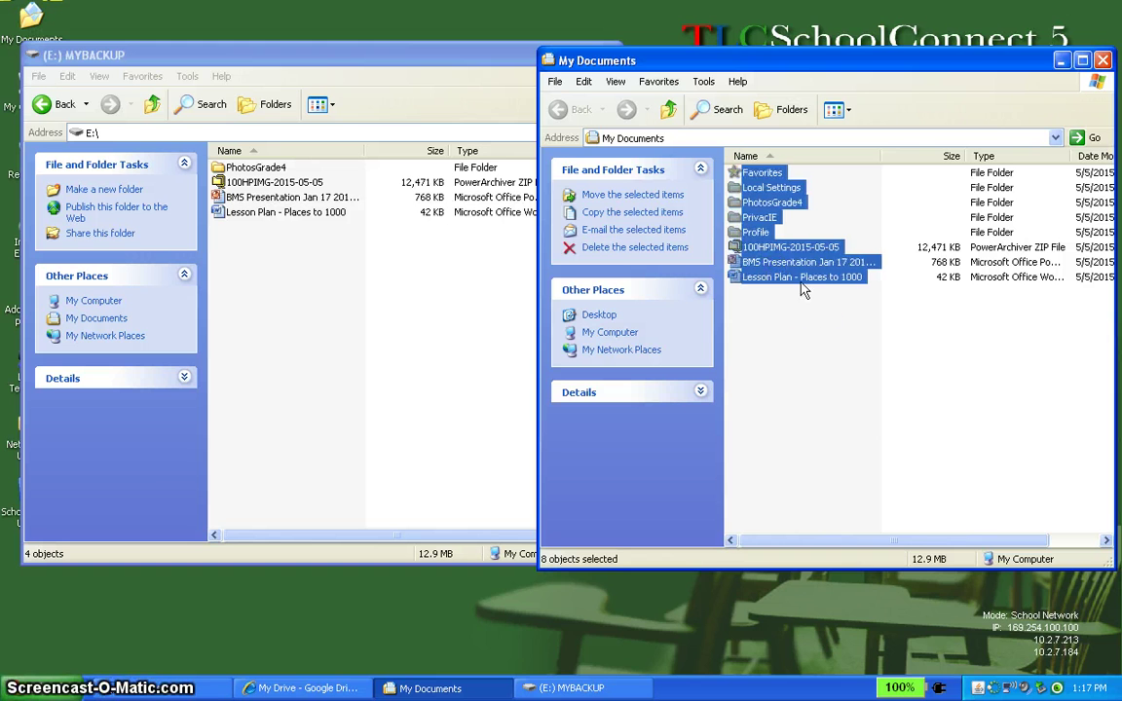
{"action": "left_click", "coordinate": [798, 297]}
Close the MYBACKUP window and move the My Documents window slightly higher on the desktop.
{"action": "left_click", "coordinate": [323, 56]}
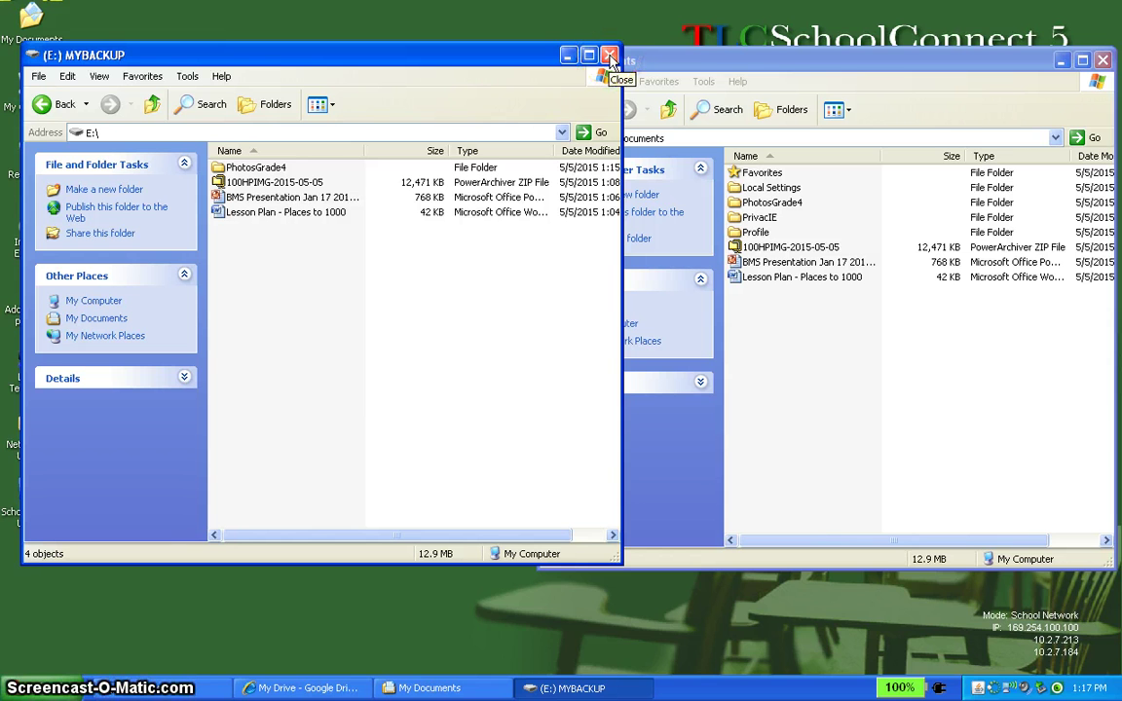
{"action": "left_click", "coordinate": [610, 55]}
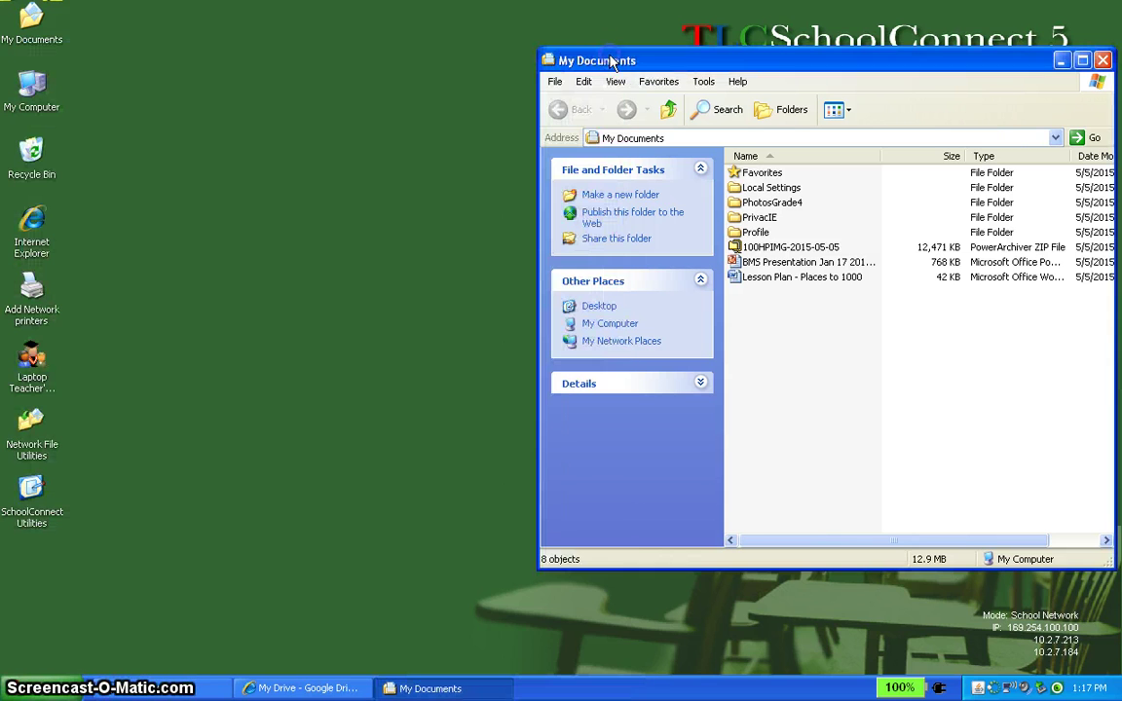
{"action": "left_click_drag", "start_coordinate": [628, 68], "coordinate": [626, 35]}
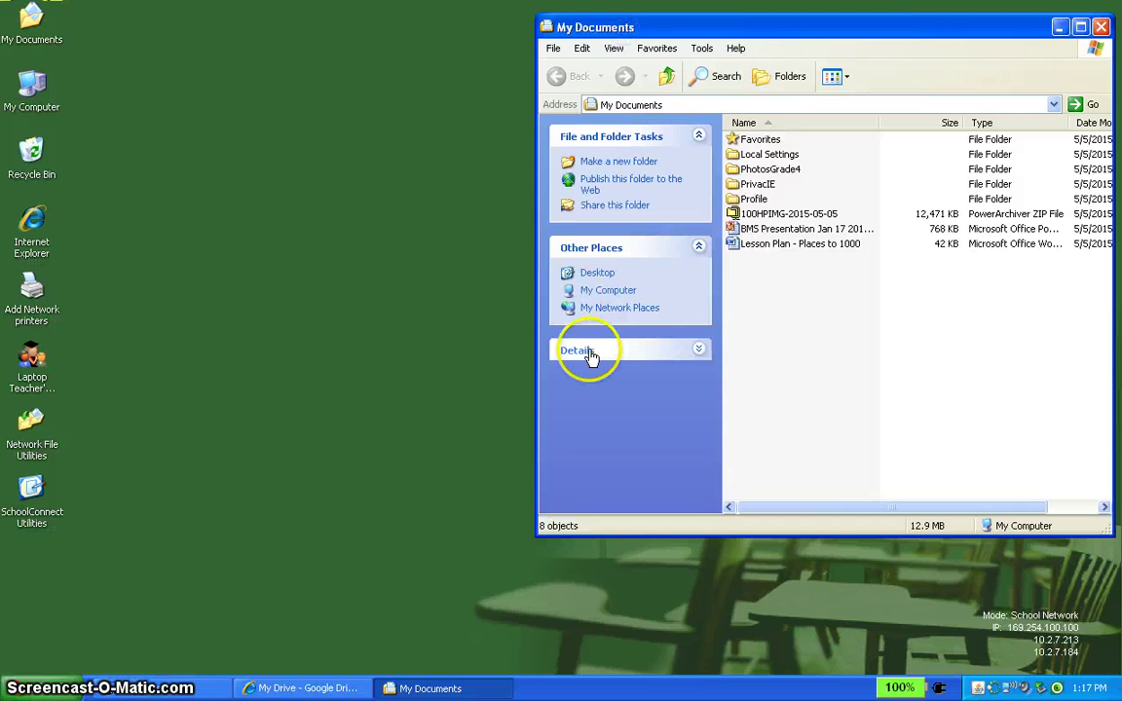
Switch to the Google Drive page in Internet Explorer and clear the text from its Drive search box.
{"action": "left_click", "coordinate": [328, 692]}
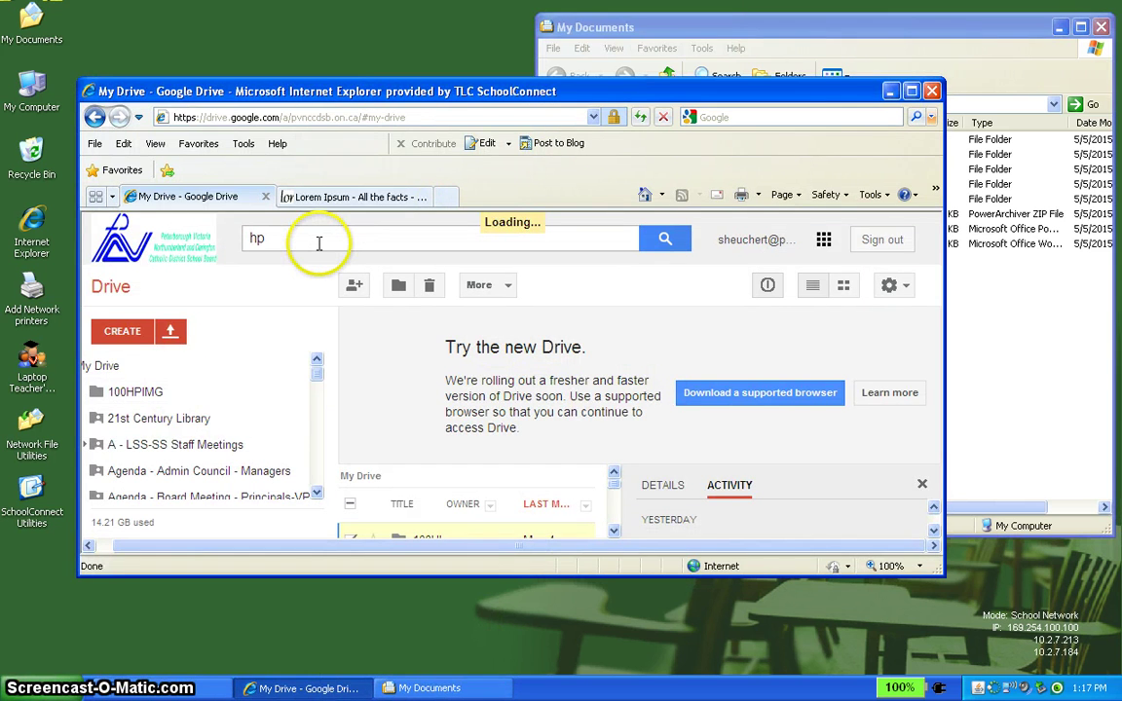
{"action": "left_click_drag", "start_coordinate": [317, 241], "coordinate": [226, 239]}
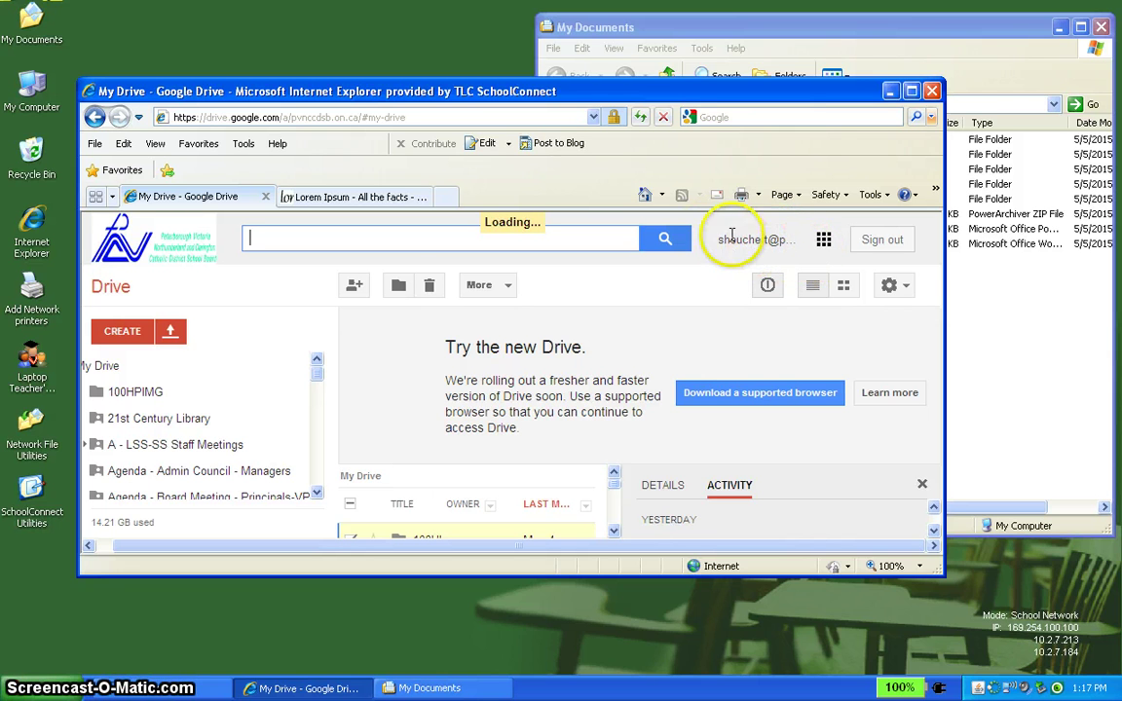
{"action": "left_click", "coordinate": [207, 118]}
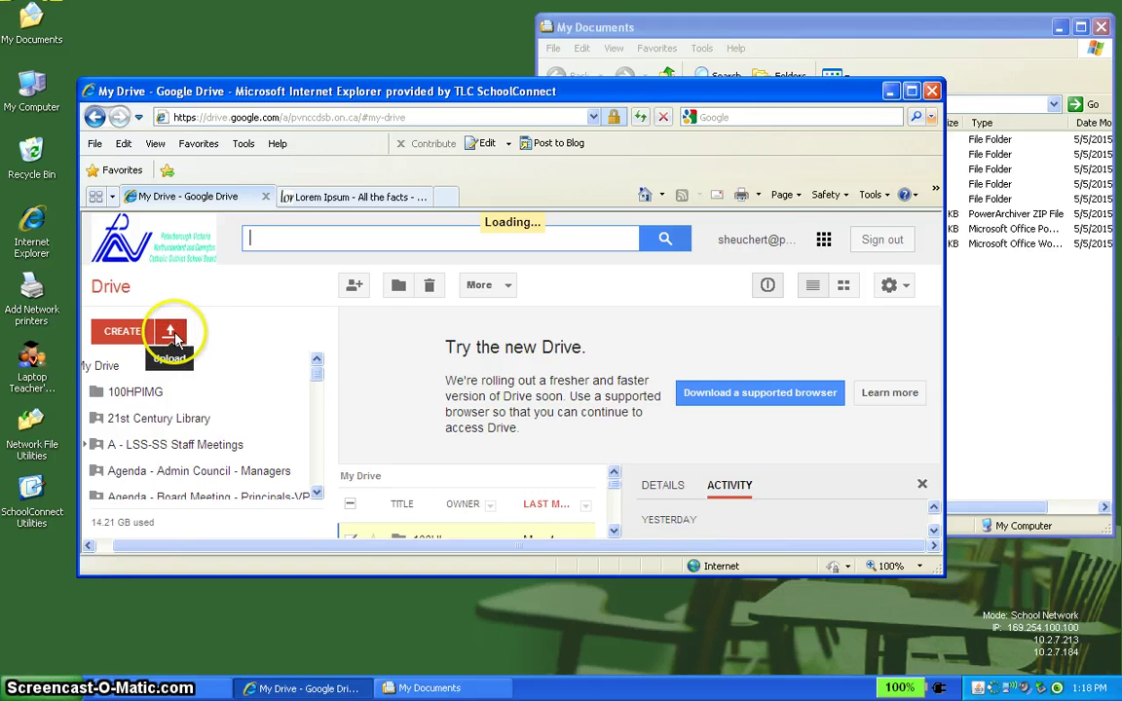
Upload PhotosGrade4, 100HPIMG-2015-05-05, the BMS Presentation and the Lesson Plan document from My Documents without converting documents to Google Docs format.
{"action": "left_click", "coordinate": [172, 337]}
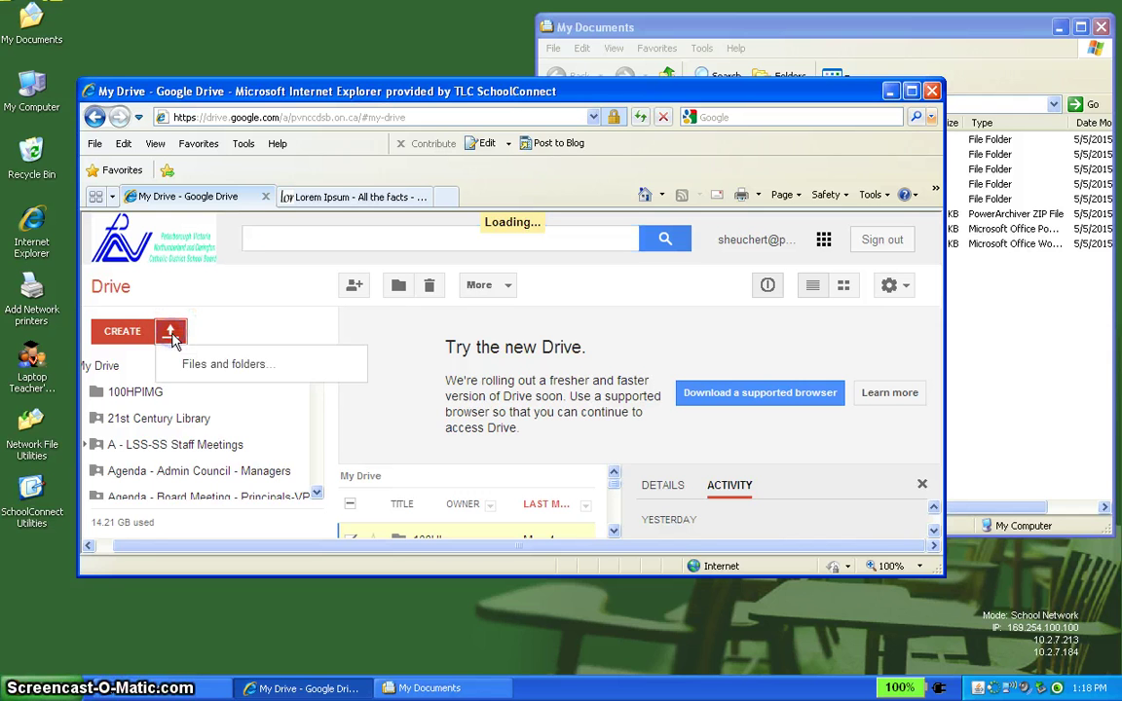
{"action": "left_click", "coordinate": [192, 369]}
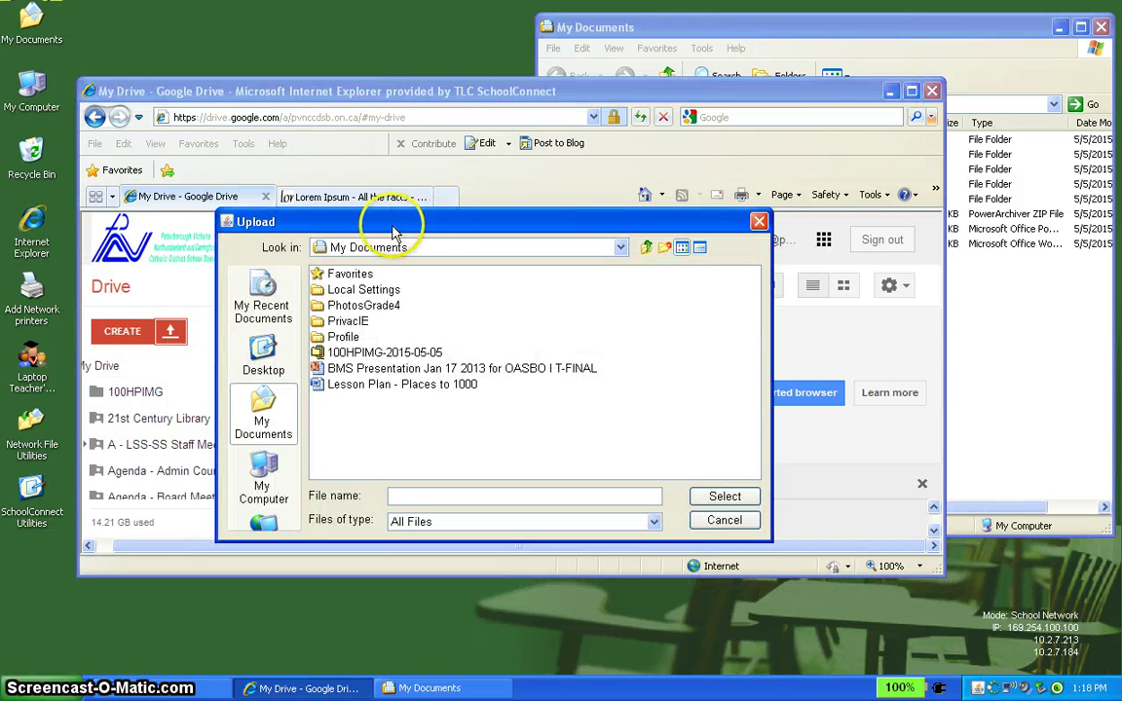
{"action": "left_click", "coordinate": [352, 356]}
{"action": "left_click", "coordinate": [358, 372], "text": "ctrl"}
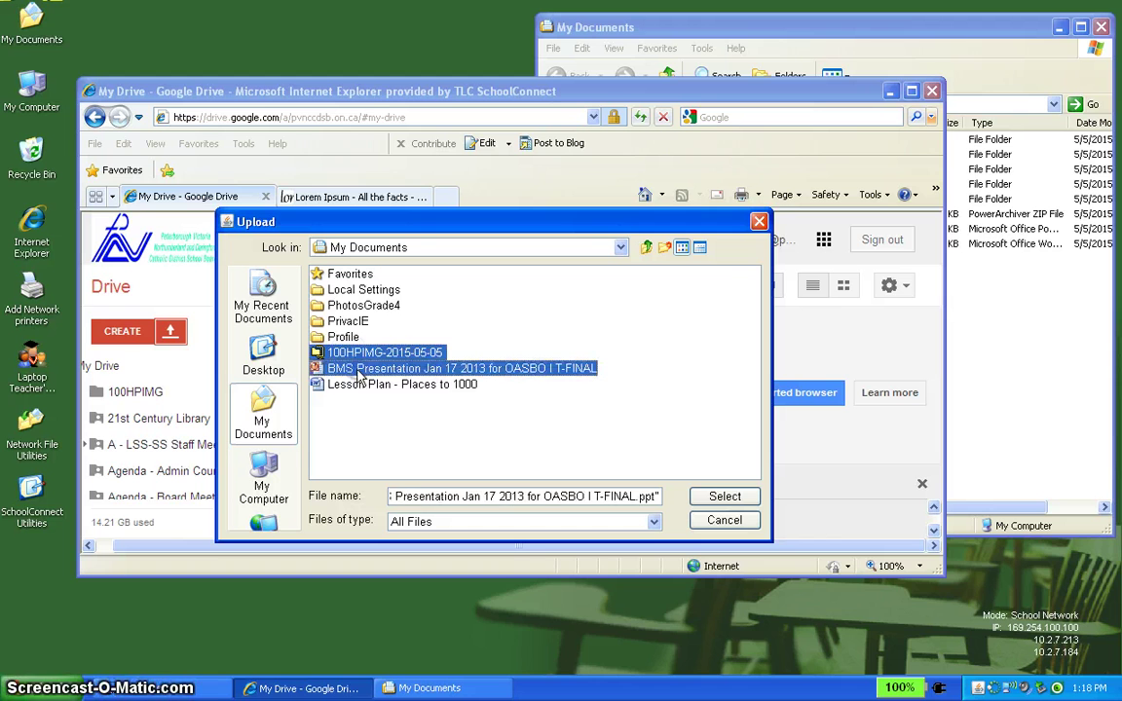
{"action": "left_click", "coordinate": [362, 383], "text": "ctrl"}
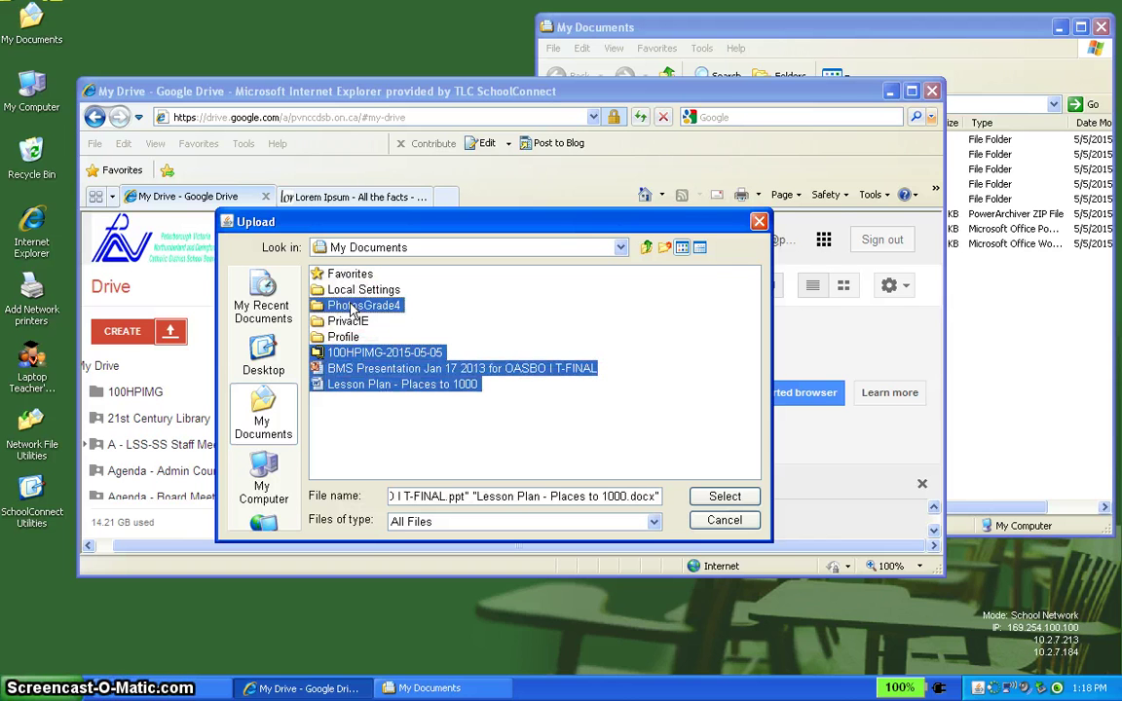
{"action": "left_click", "coordinate": [726, 497]}
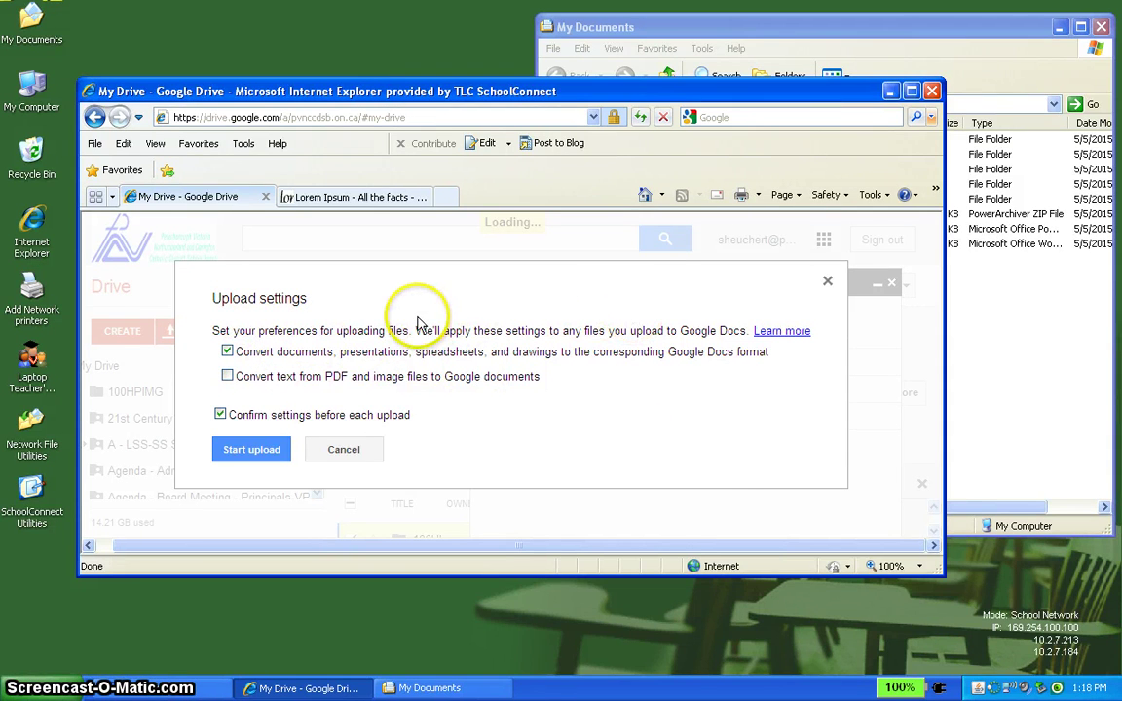
{"action": "left_click", "coordinate": [228, 351]}
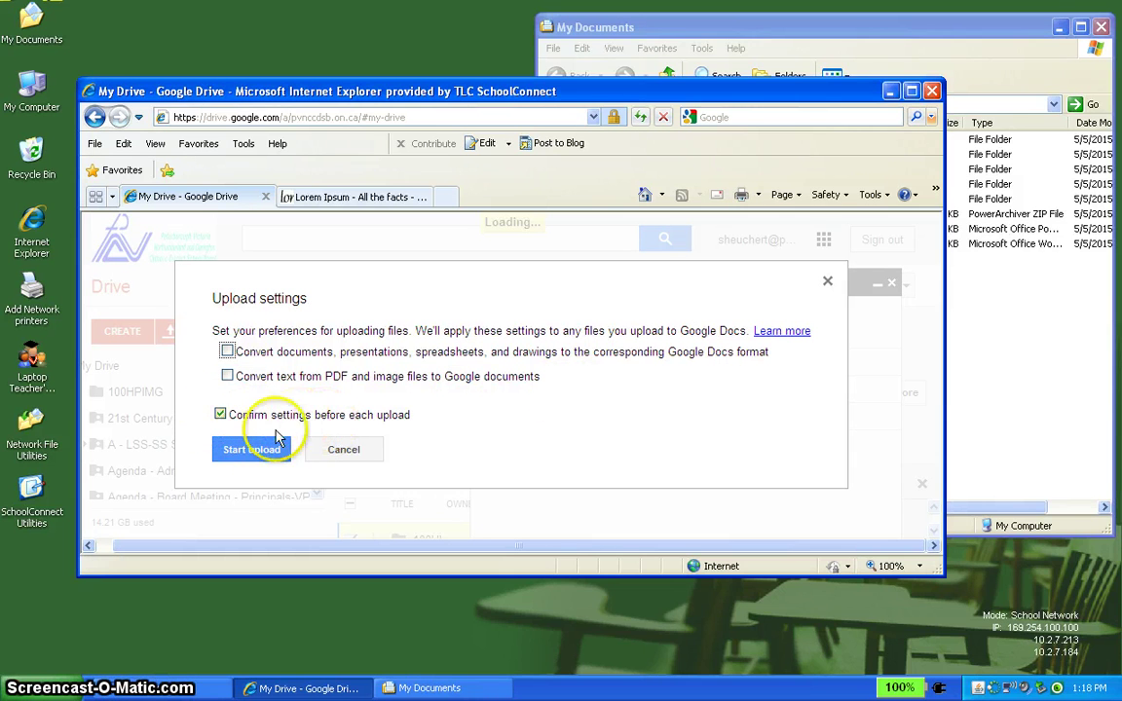
{"action": "left_click", "coordinate": [254, 452]}
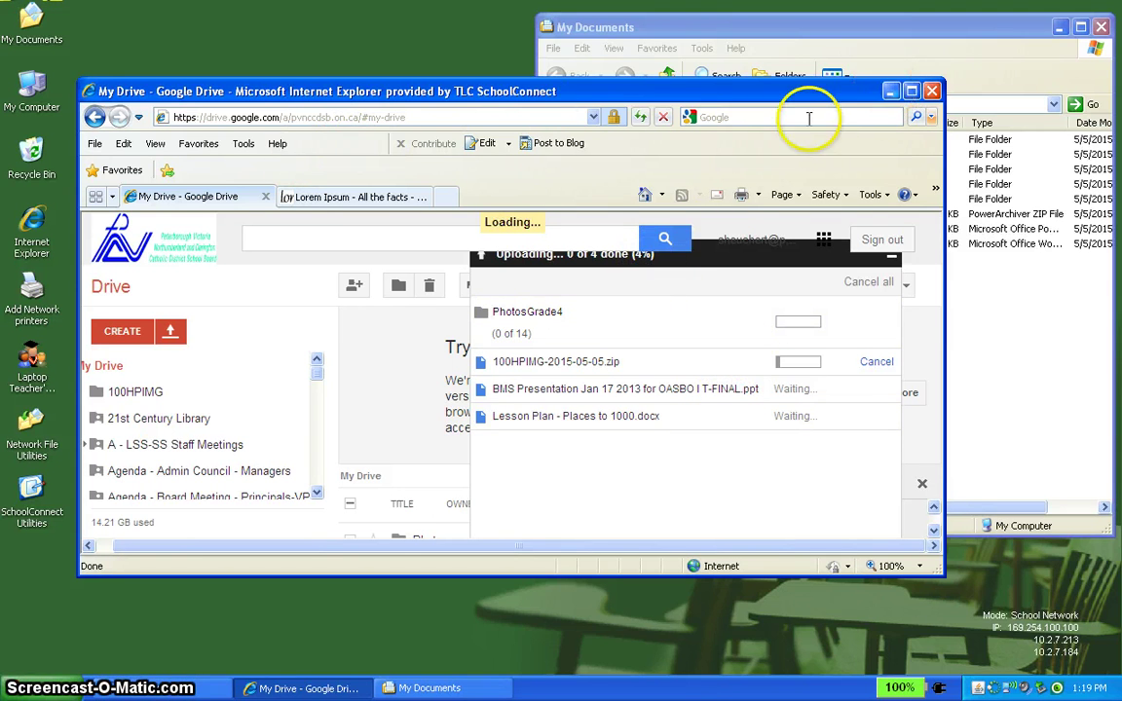
Minimize the browser and open the Network Drive shortcut from the desktop's Network File Utilities folder.
{"action": "left_click", "coordinate": [891, 91]}
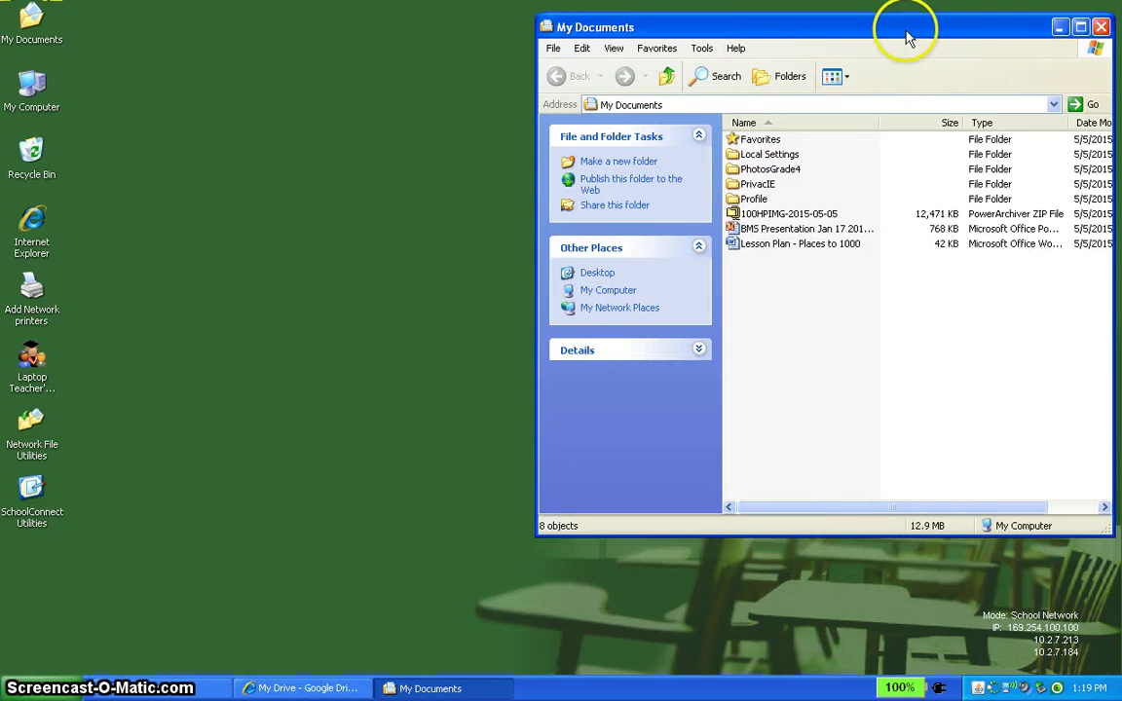
{"action": "left_click_drag", "start_coordinate": [904, 38], "coordinate": [844, 100]}
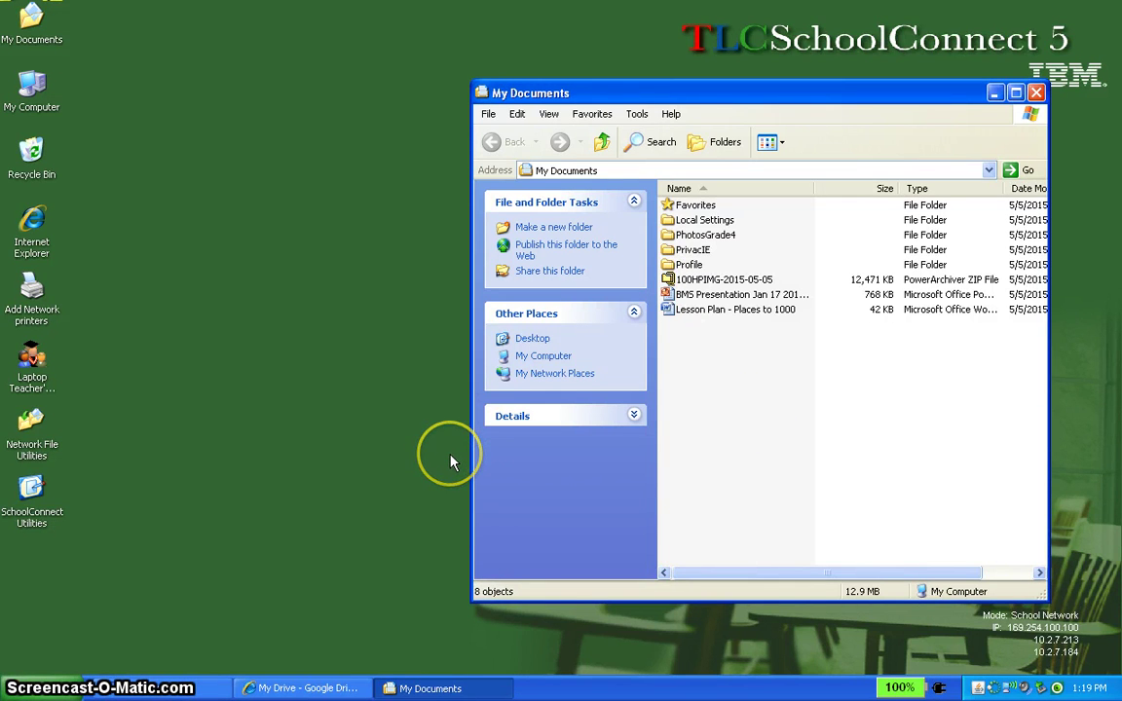
{"action": "double_click", "coordinate": [32, 419]}
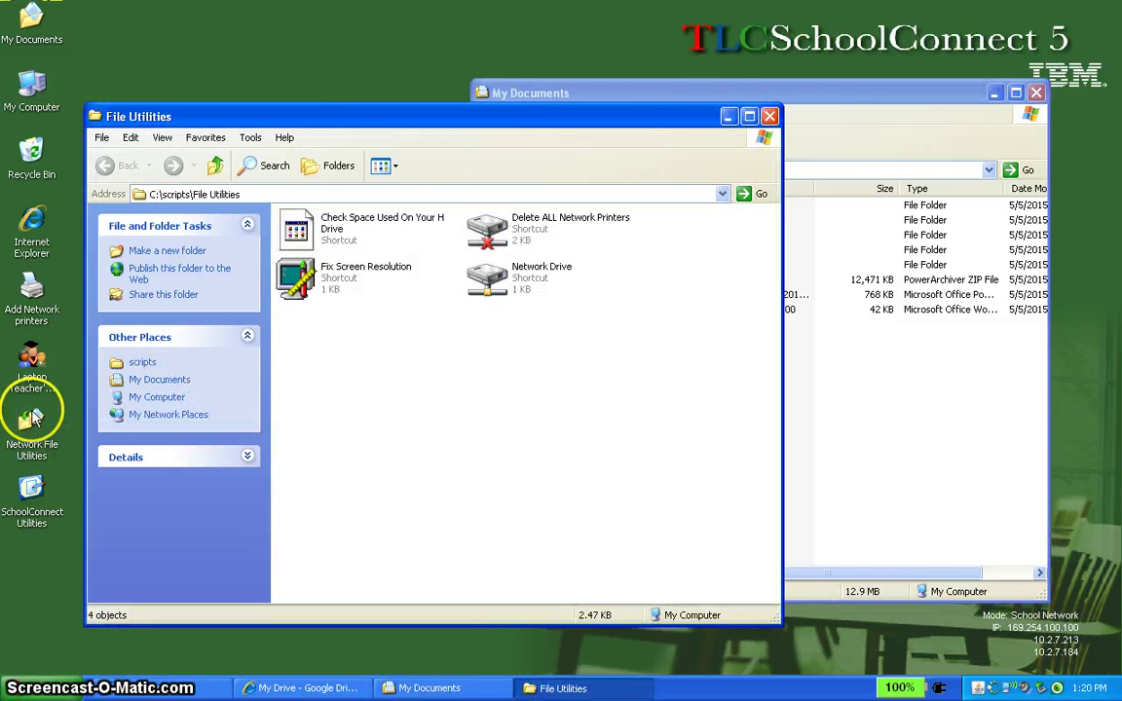
{"action": "double_click", "coordinate": [487, 281]}
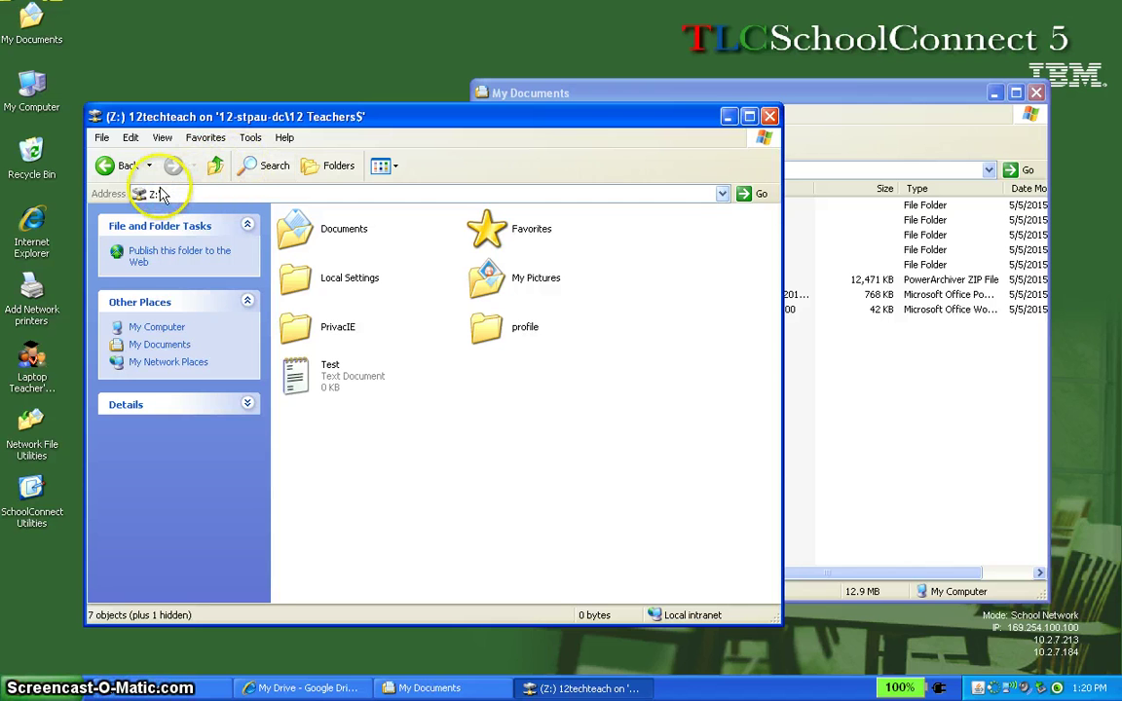
Arrange the Z: network drive window and the My Documents window side by side with both file lists accessible.
{"action": "left_click_drag", "start_coordinate": [232, 124], "coordinate": [212, 97]}
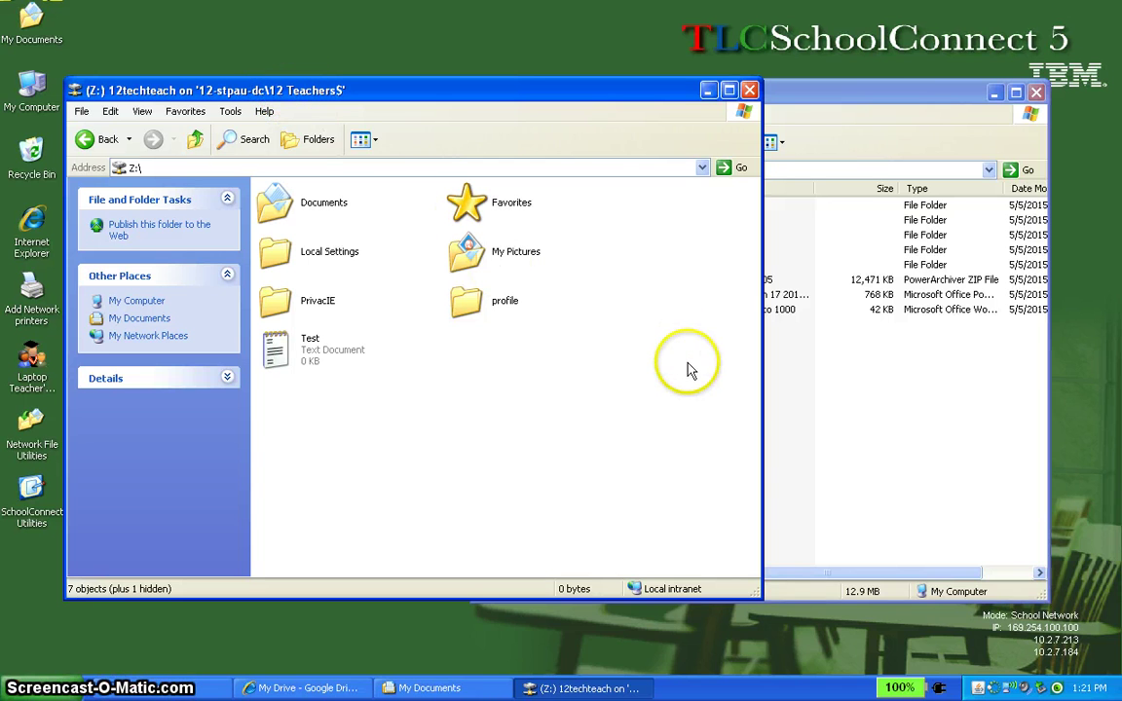
{"action": "left_click_drag", "start_coordinate": [548, 93], "coordinate": [455, 102]}
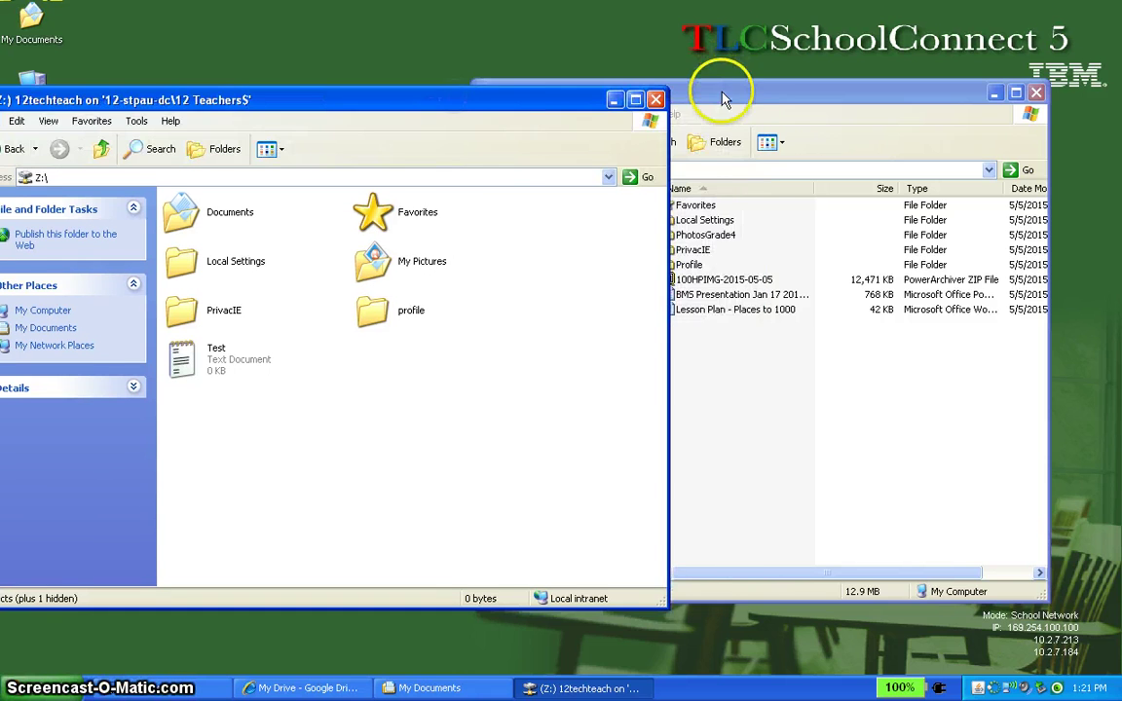
{"action": "left_click_drag", "start_coordinate": [722, 97], "coordinate": [865, 104]}
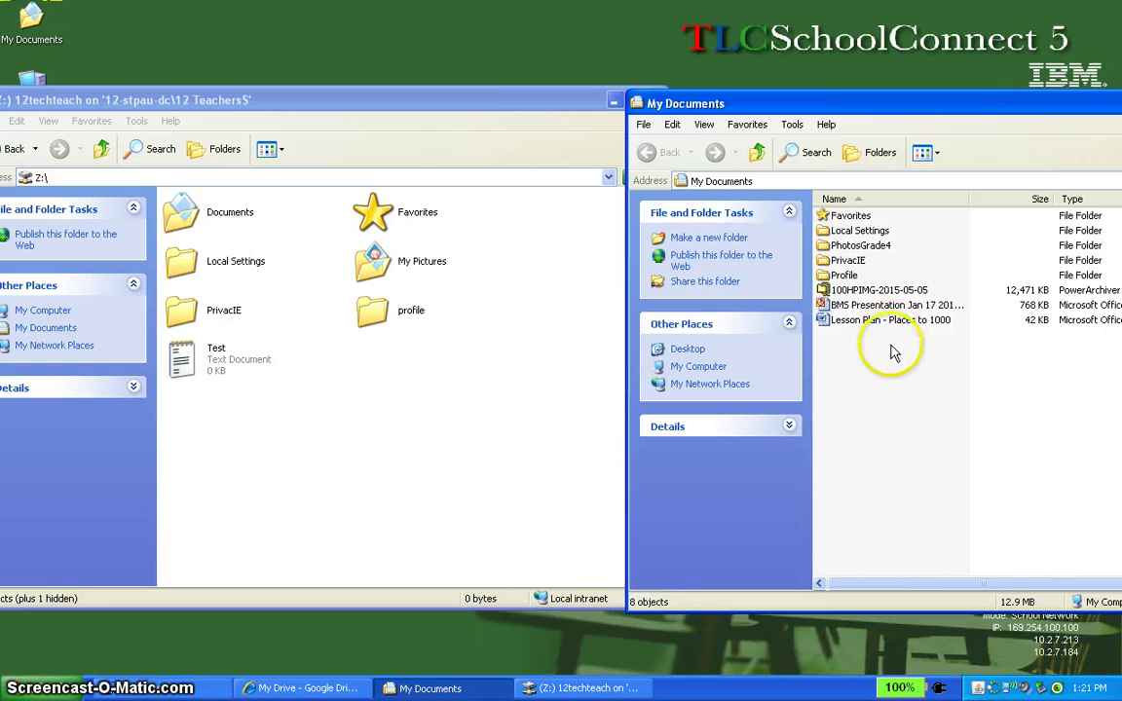
Copy the BMS Presentation and the Lesson Plan document from My Documents to the Z: network drive and check the copies.
{"action": "left_click_drag", "start_coordinate": [851, 322], "coordinate": [837, 311]}
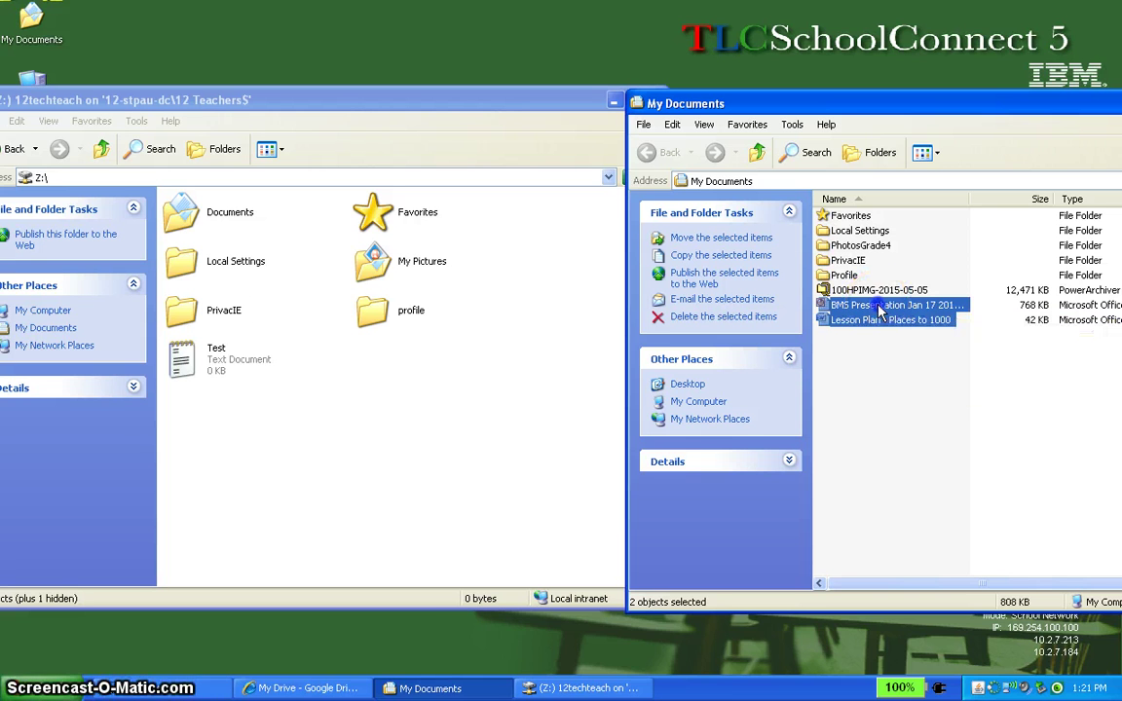
{"action": "left_click_drag", "start_coordinate": [879, 310], "coordinate": [356, 374]}
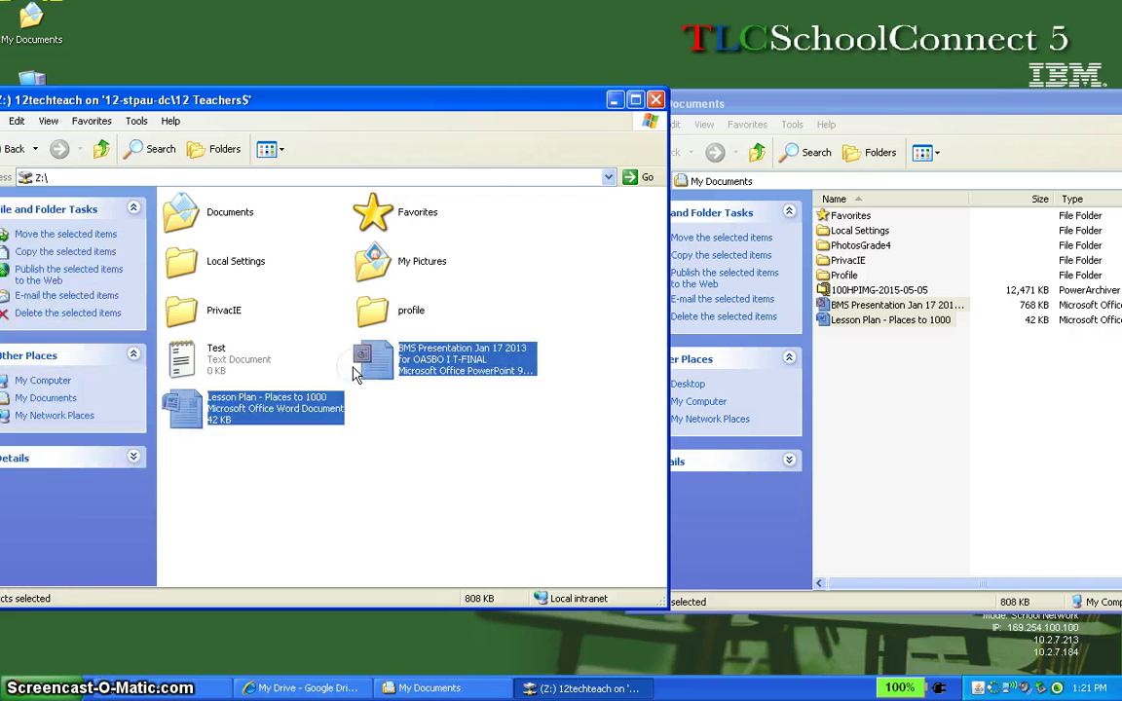
{"action": "left_click", "coordinate": [394, 423]}
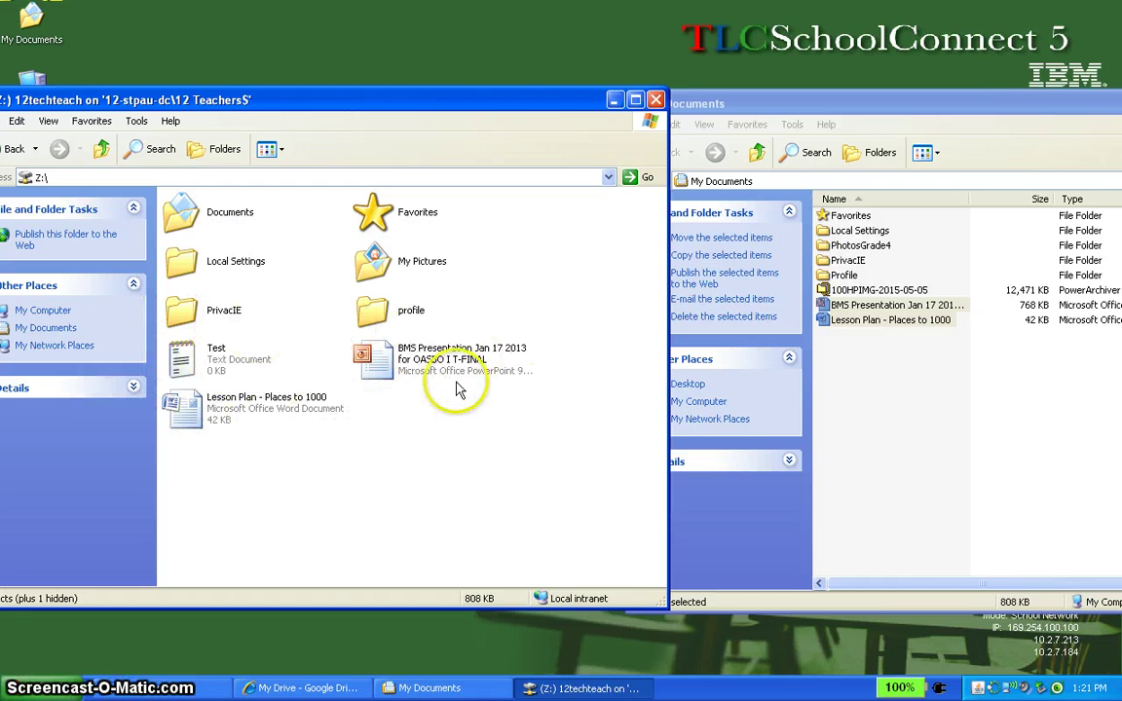
{"action": "mouse_move", "coordinate": [466, 383]}
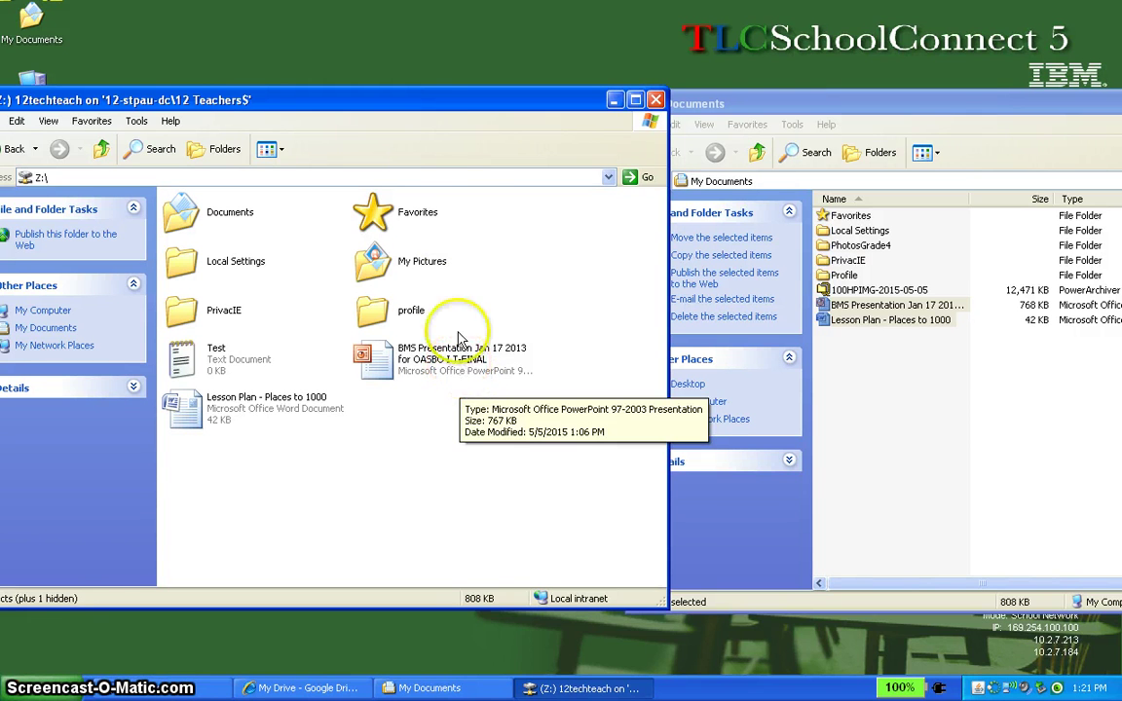
Close the Z: network drive window and the My Documents window.
{"action": "left_click", "coordinate": [394, 105]}
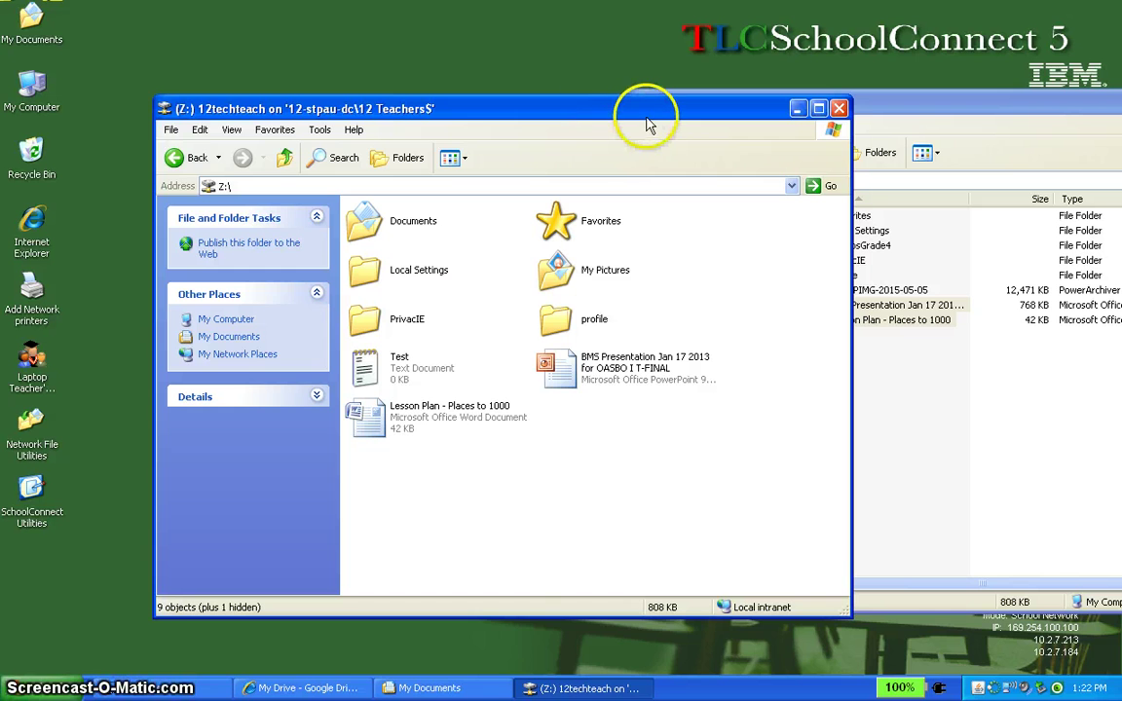
{"action": "left_click", "coordinate": [839, 108]}
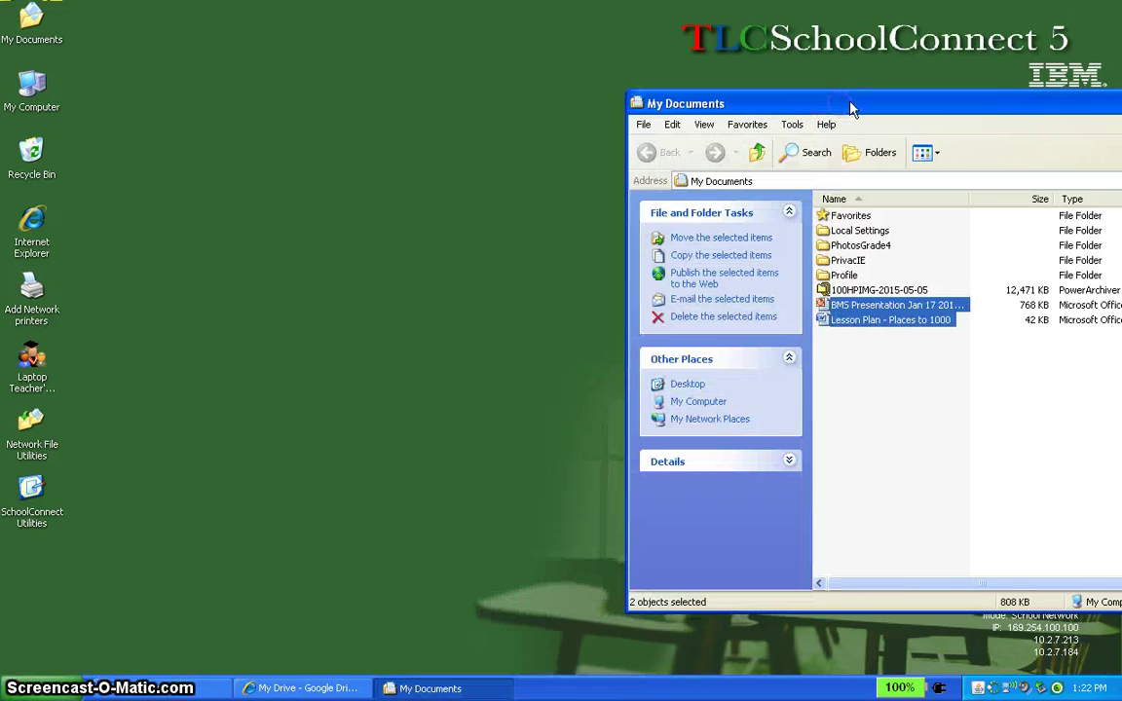
{"action": "left_click_drag", "start_coordinate": [851, 107], "coordinate": [627, 107]}
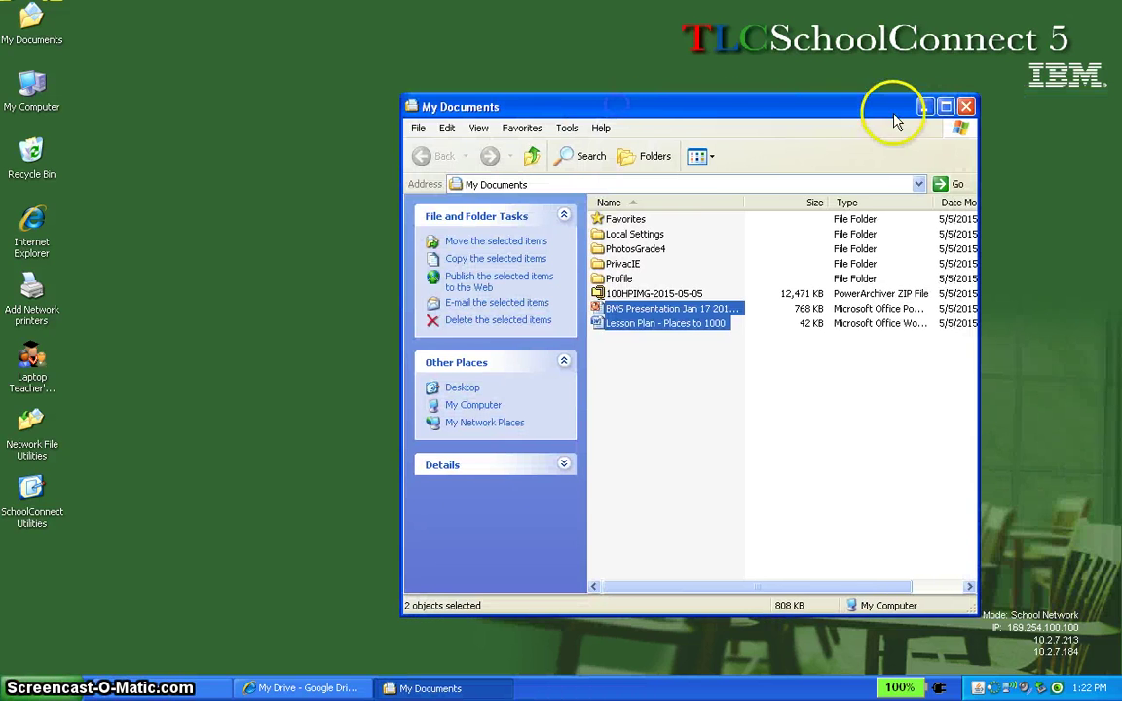
{"action": "left_click", "coordinate": [966, 107]}
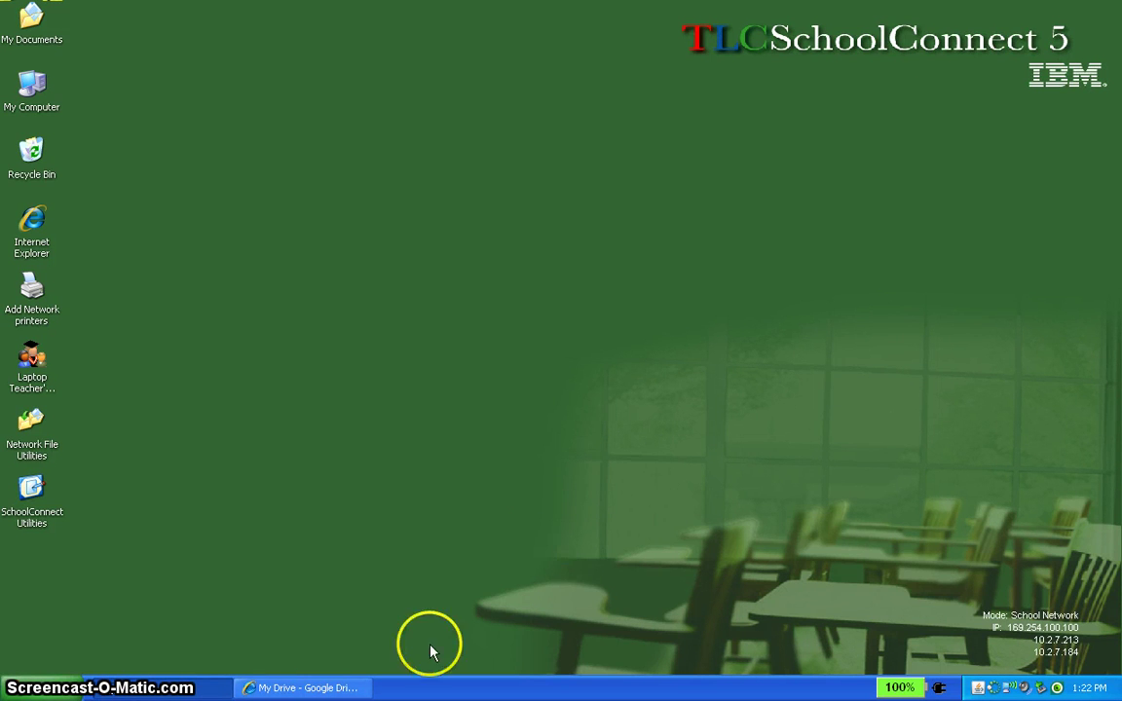
Check the upload progress in the Google Drive browser window and minimize it again.
{"action": "left_click", "coordinate": [314, 686]}
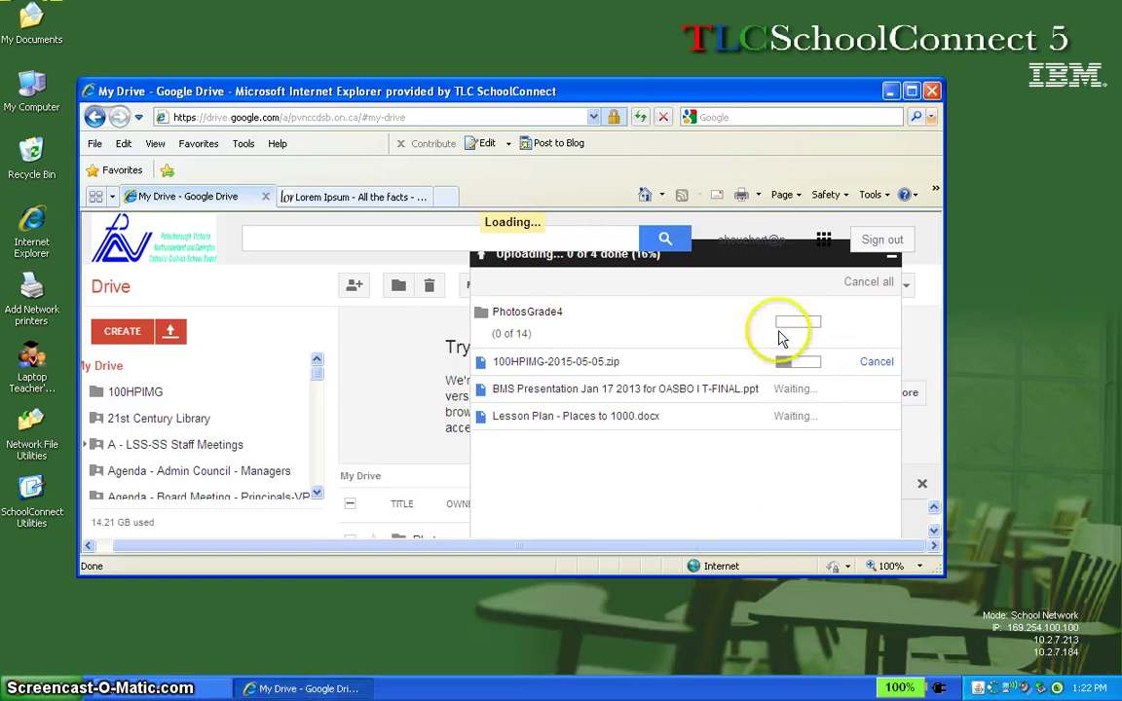
{"action": "left_click", "coordinate": [890, 90]}
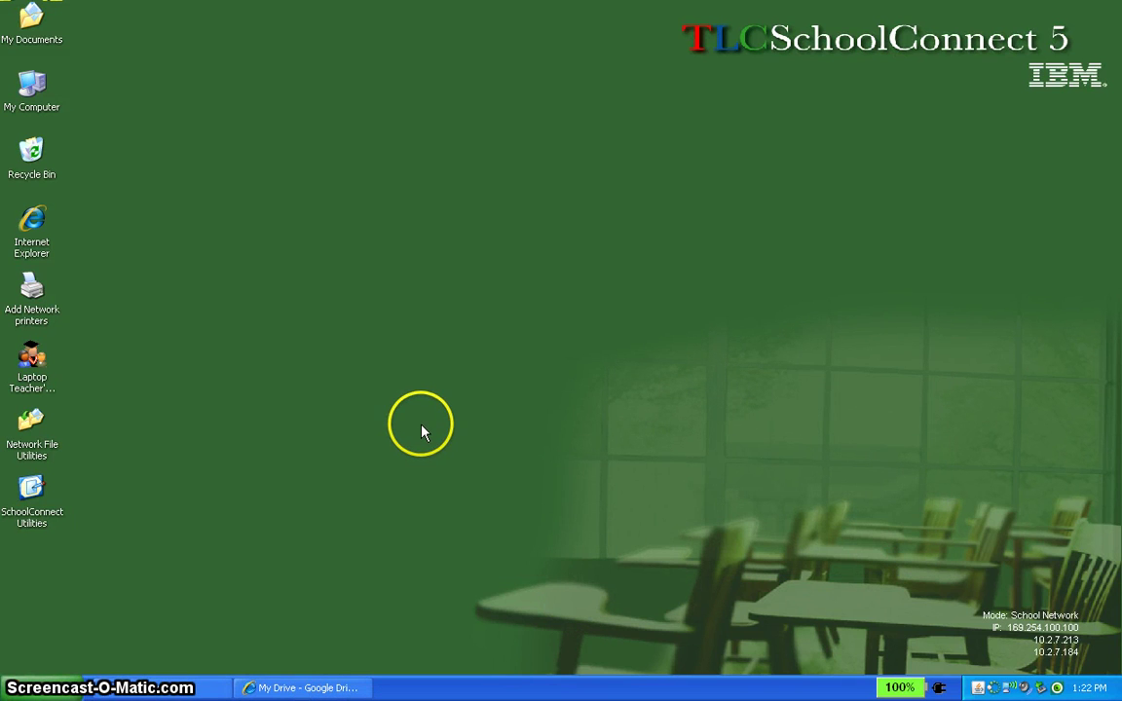